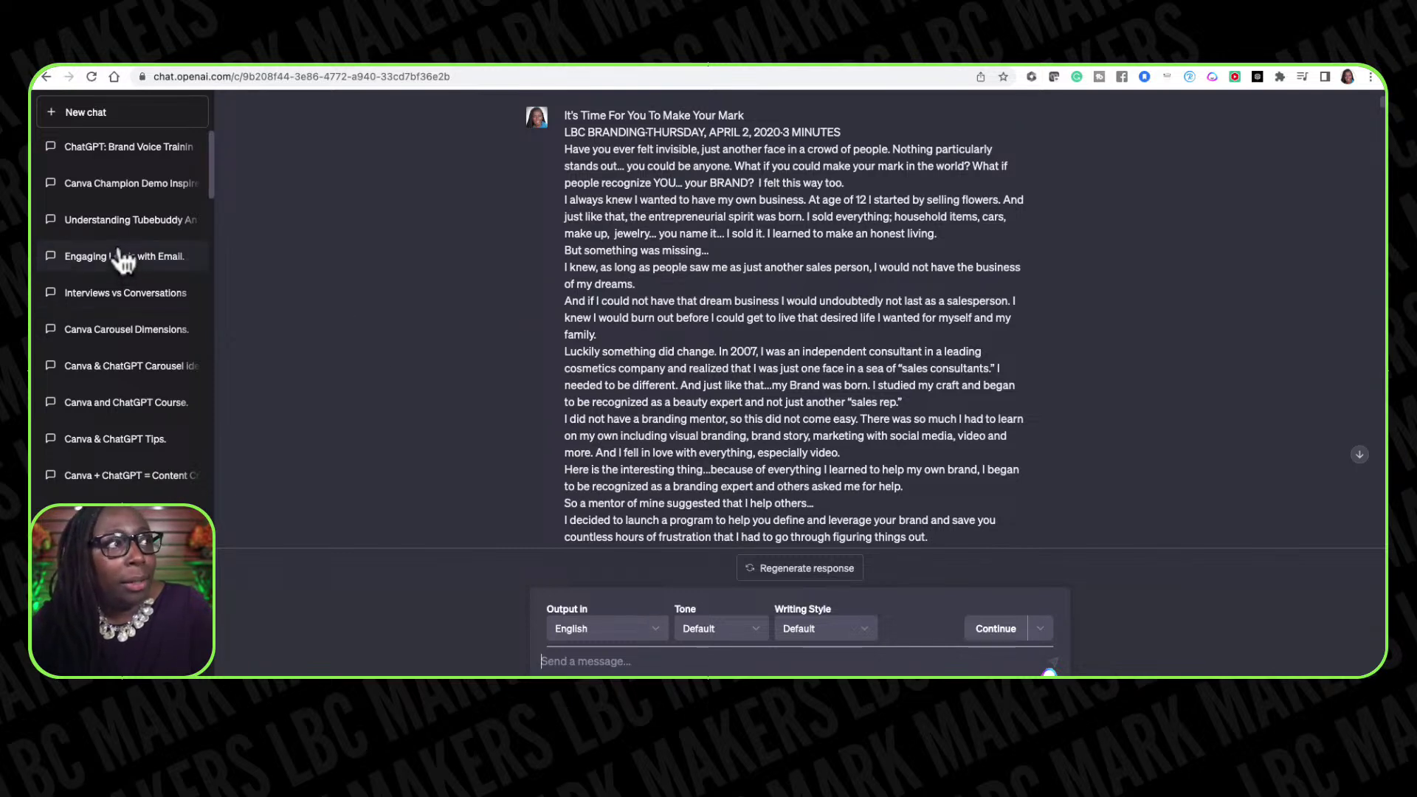
Step: Start a new chat and look through the first page of public AIPRM prompt templates
{"action": "scroll", "coordinate": [120, 257], "scroll_direction": "down", "scroll_amount": 2}
{"action": "scroll", "coordinate": [118, 254], "scroll_direction": "up", "scroll_amount": 2}
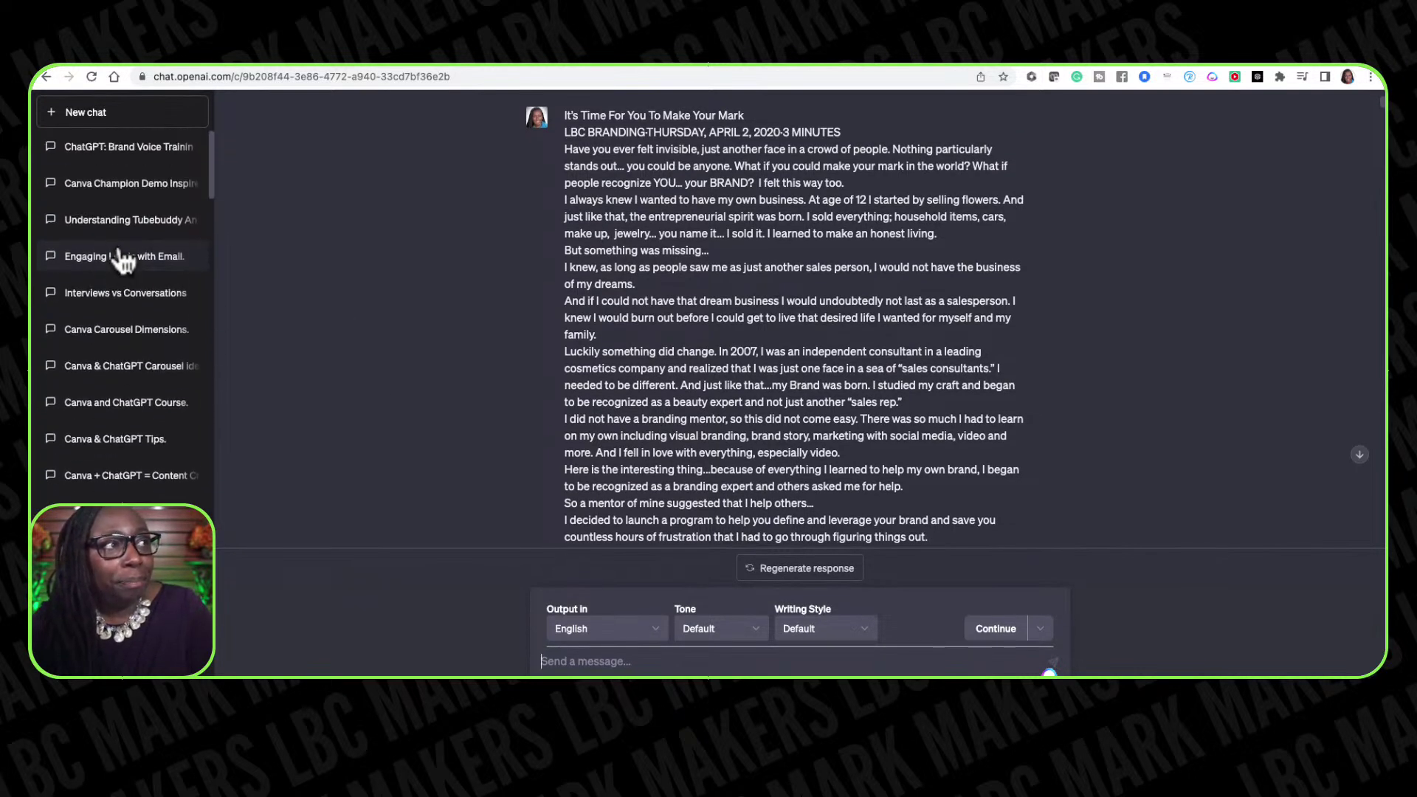
{"action": "left_click", "coordinate": [87, 118]}
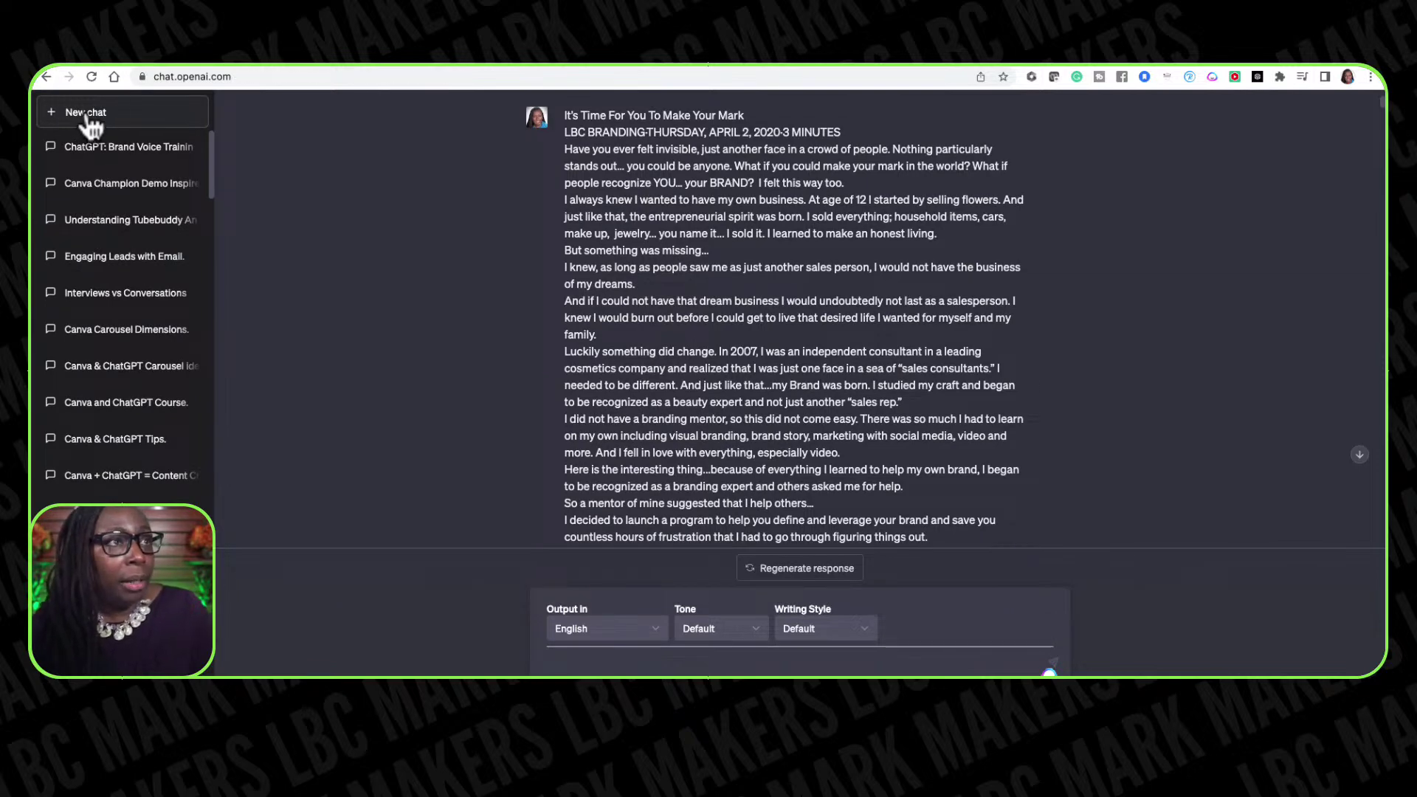
{"action": "scroll", "coordinate": [509, 339], "scroll_direction": "up", "scroll_amount": 6}
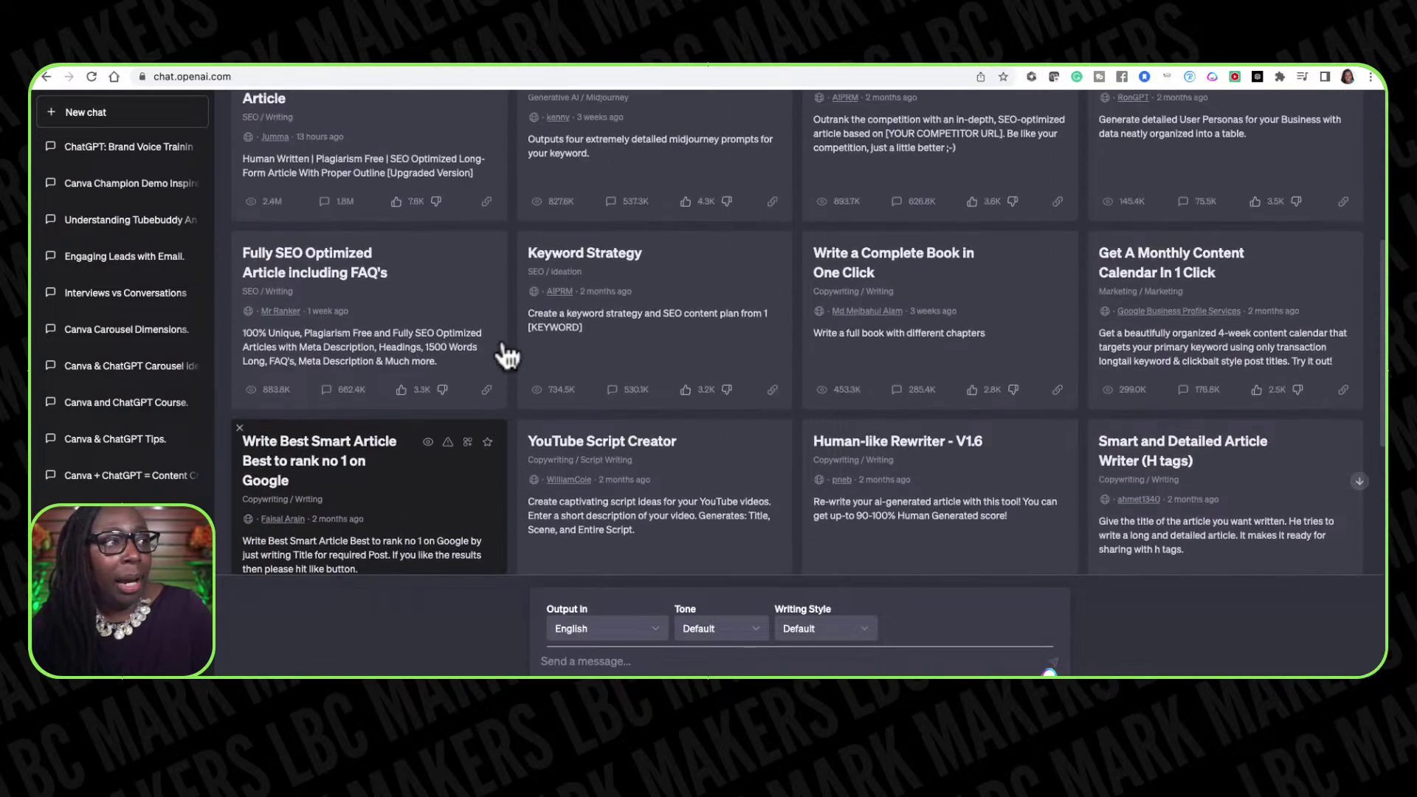
{"action": "scroll", "coordinate": [508, 357], "scroll_direction": "up", "scroll_amount": 3}
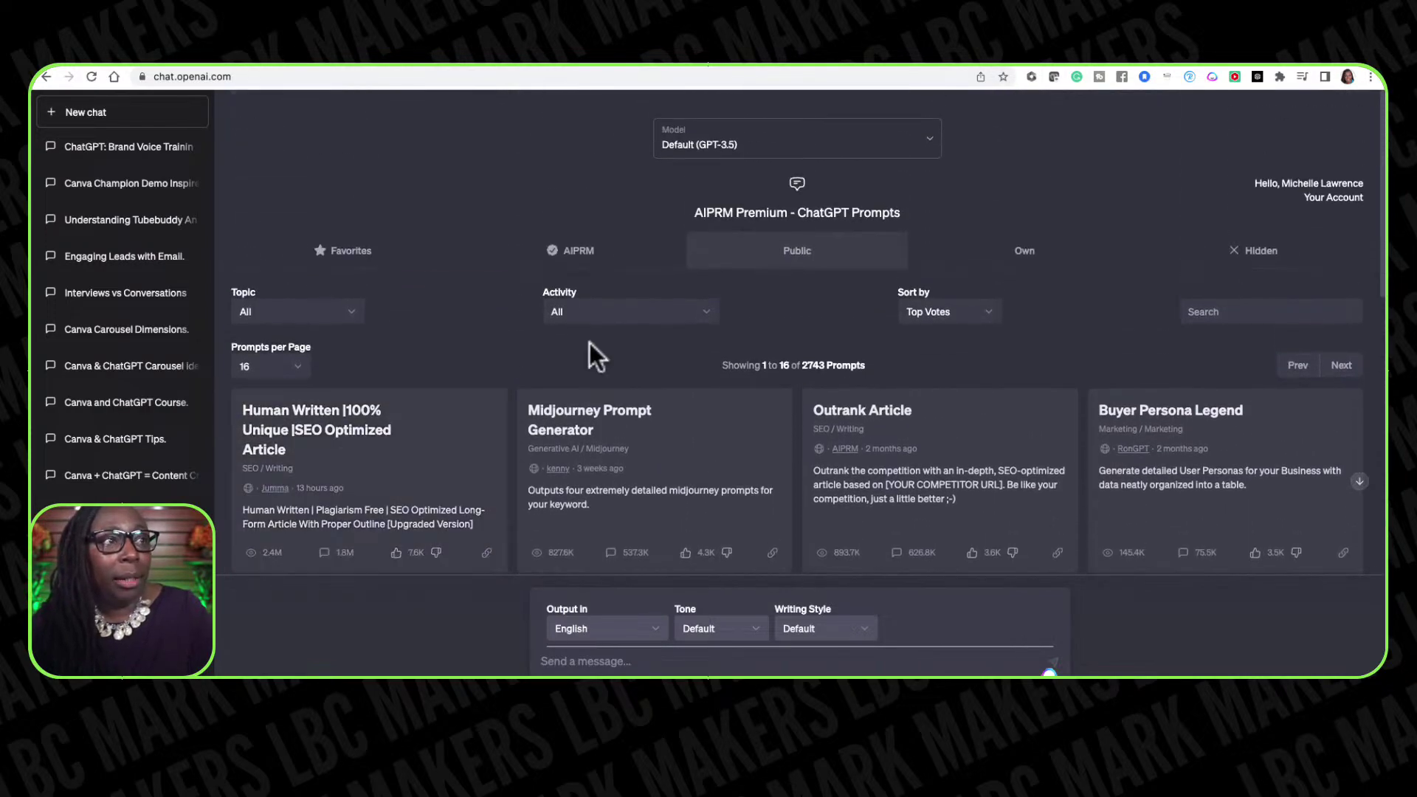
{"action": "scroll", "coordinate": [583, 409], "scroll_direction": "down", "scroll_amount": 6}
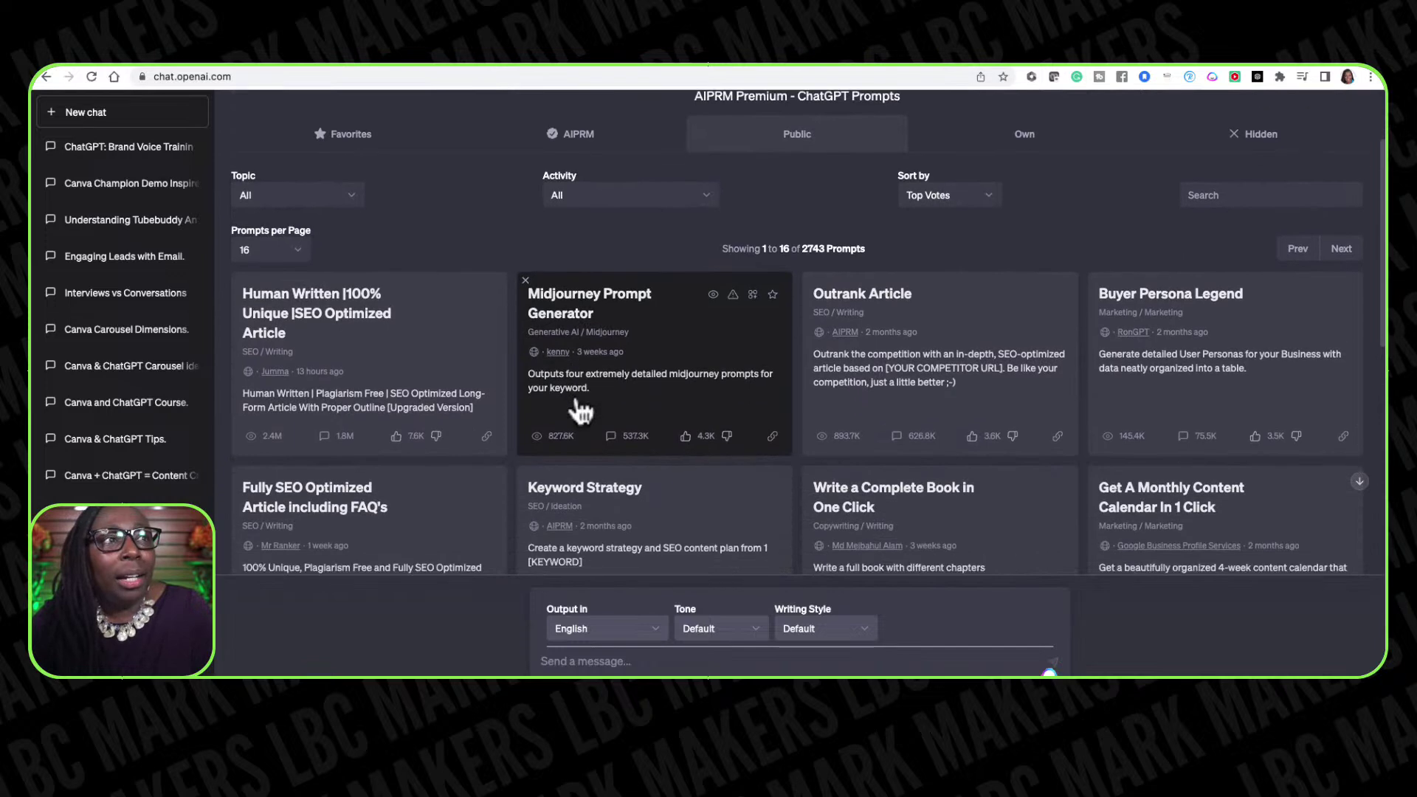
{"action": "scroll", "coordinate": [579, 409], "scroll_direction": "down", "scroll_amount": 1}
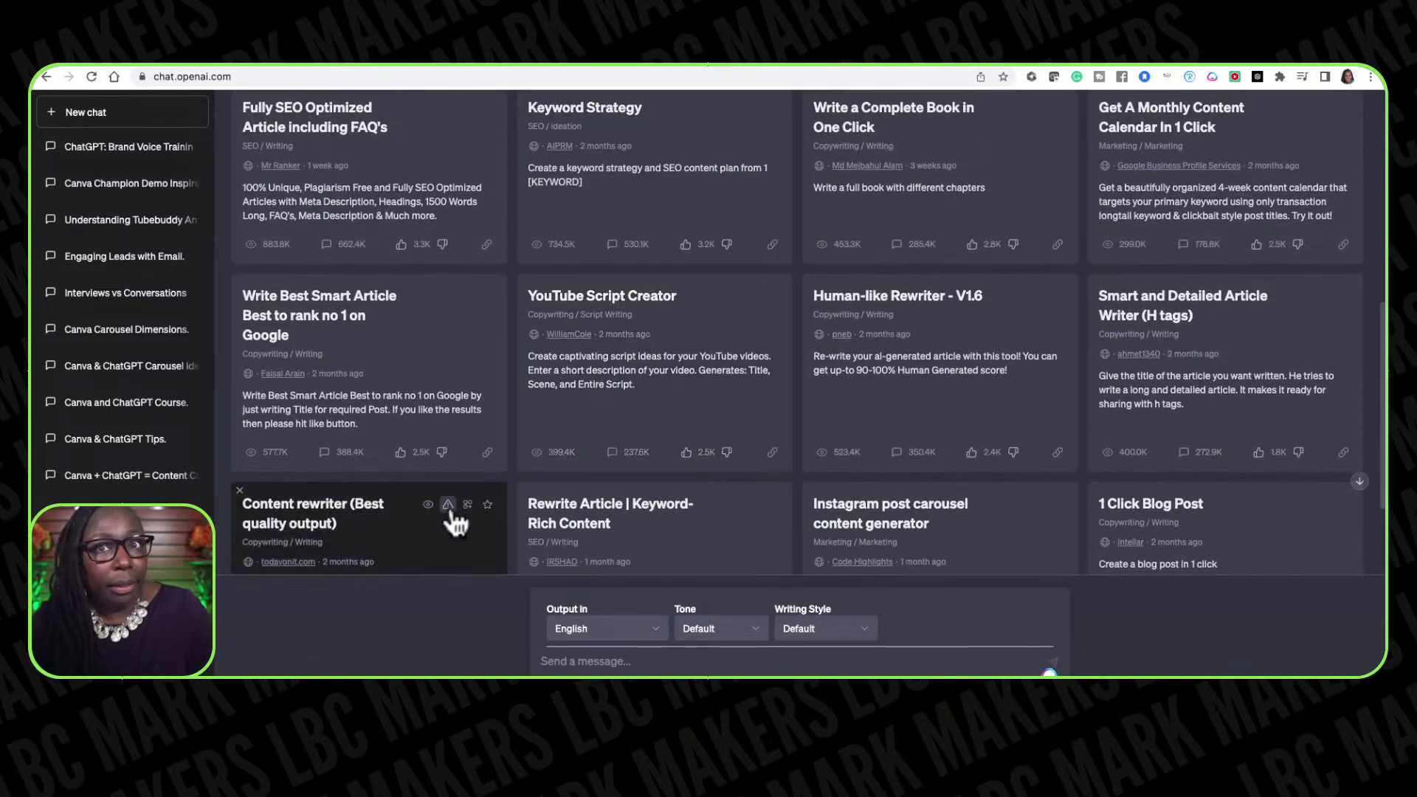
{"action": "scroll", "coordinate": [452, 516], "scroll_direction": "down", "scroll_amount": 2}
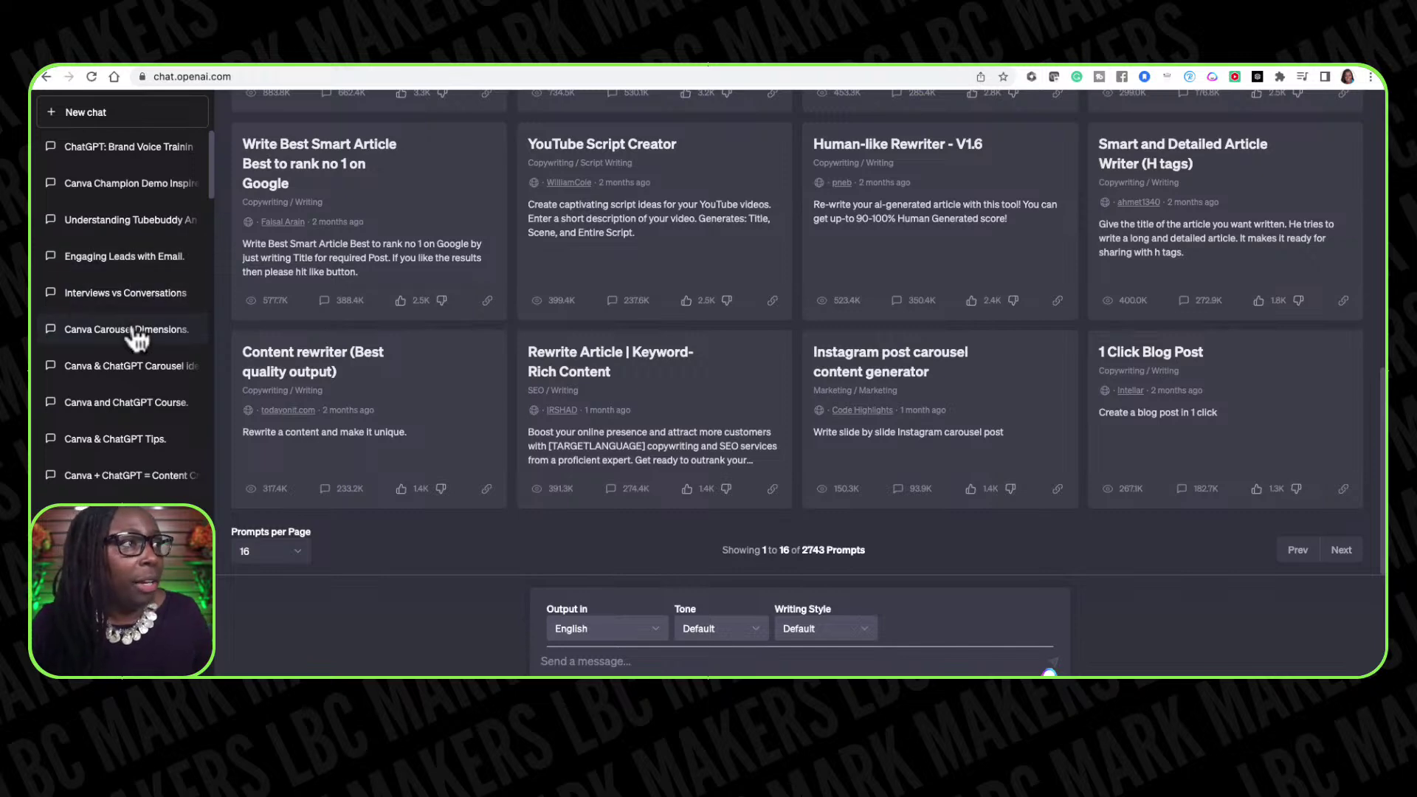
Step: Find the older Branding Coach conversation marked with a green heart in the chat history and open it
{"action": "scroll", "coordinate": [99, 358], "scroll_direction": "down", "scroll_amount": 2}
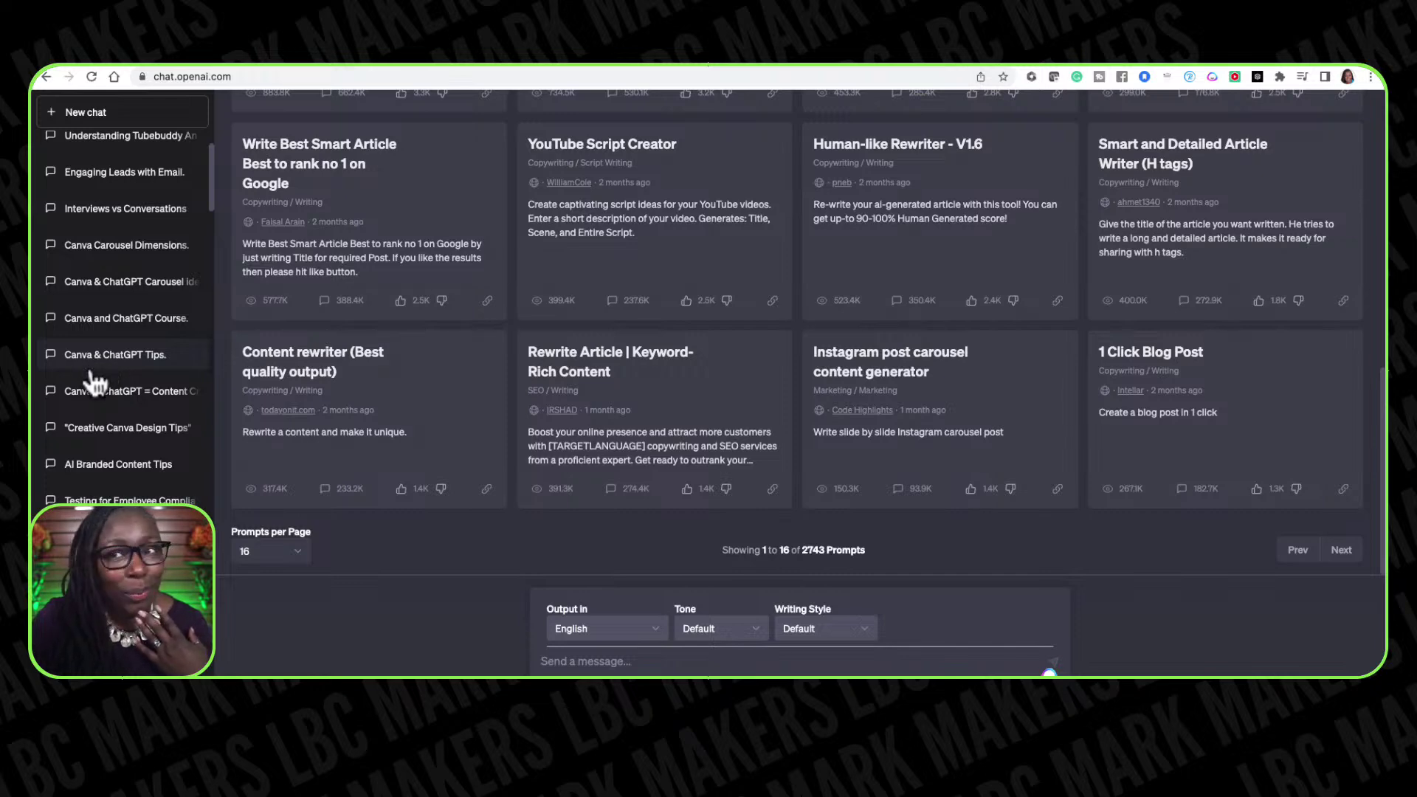
{"action": "scroll", "coordinate": [94, 381], "scroll_direction": "down", "scroll_amount": 9}
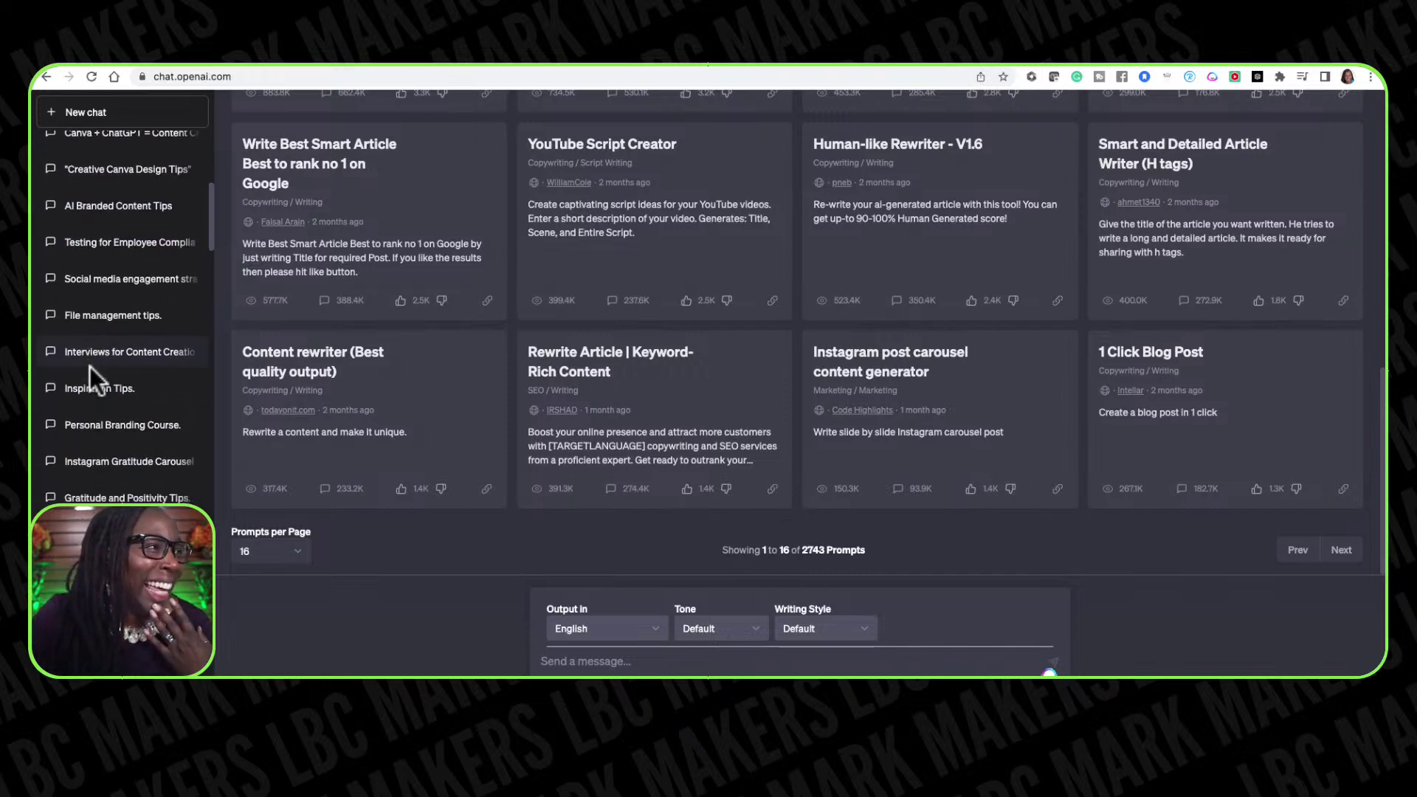
{"action": "scroll", "coordinate": [90, 377], "scroll_direction": "down", "scroll_amount": 10}
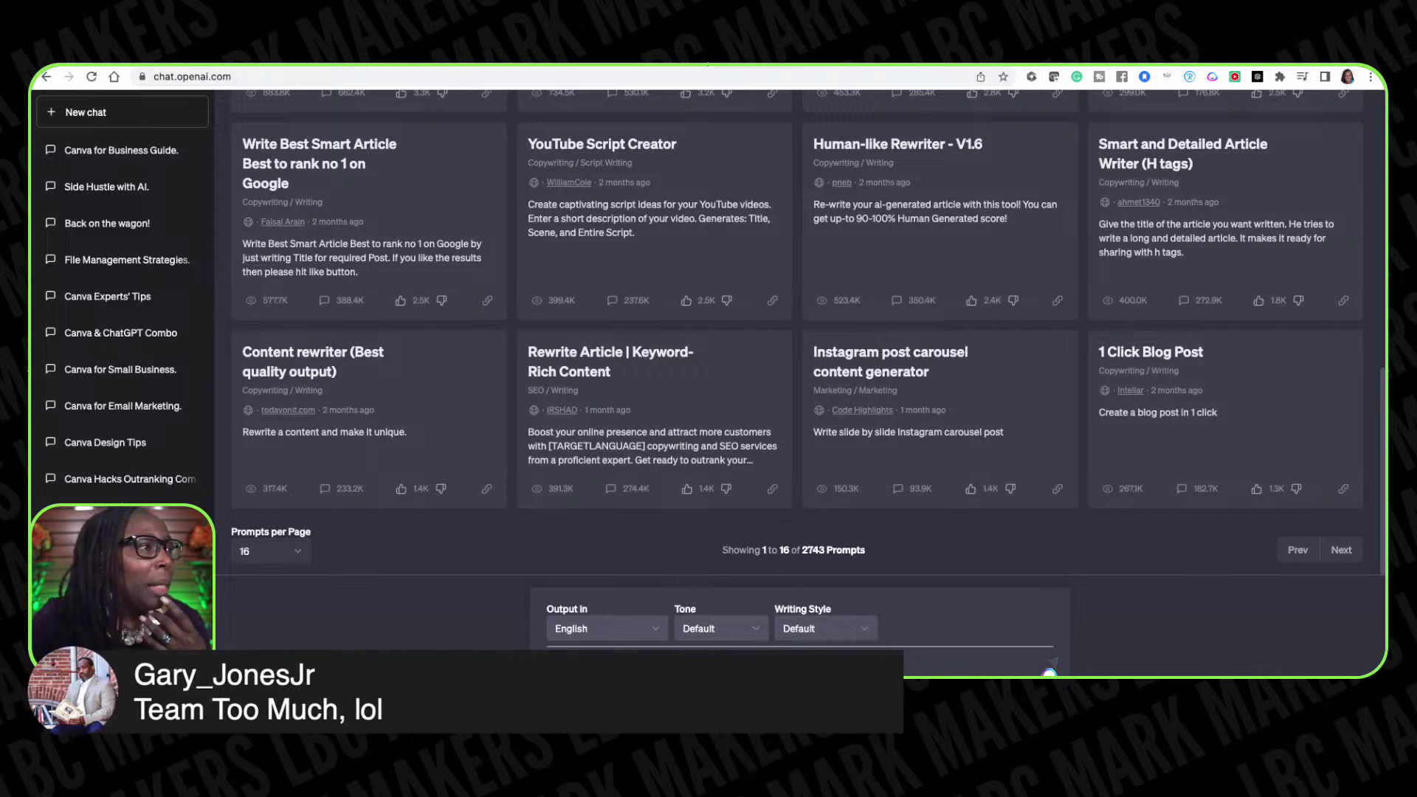
{"action": "scroll", "coordinate": [122, 295], "scroll_direction": "down", "scroll_amount": 9}
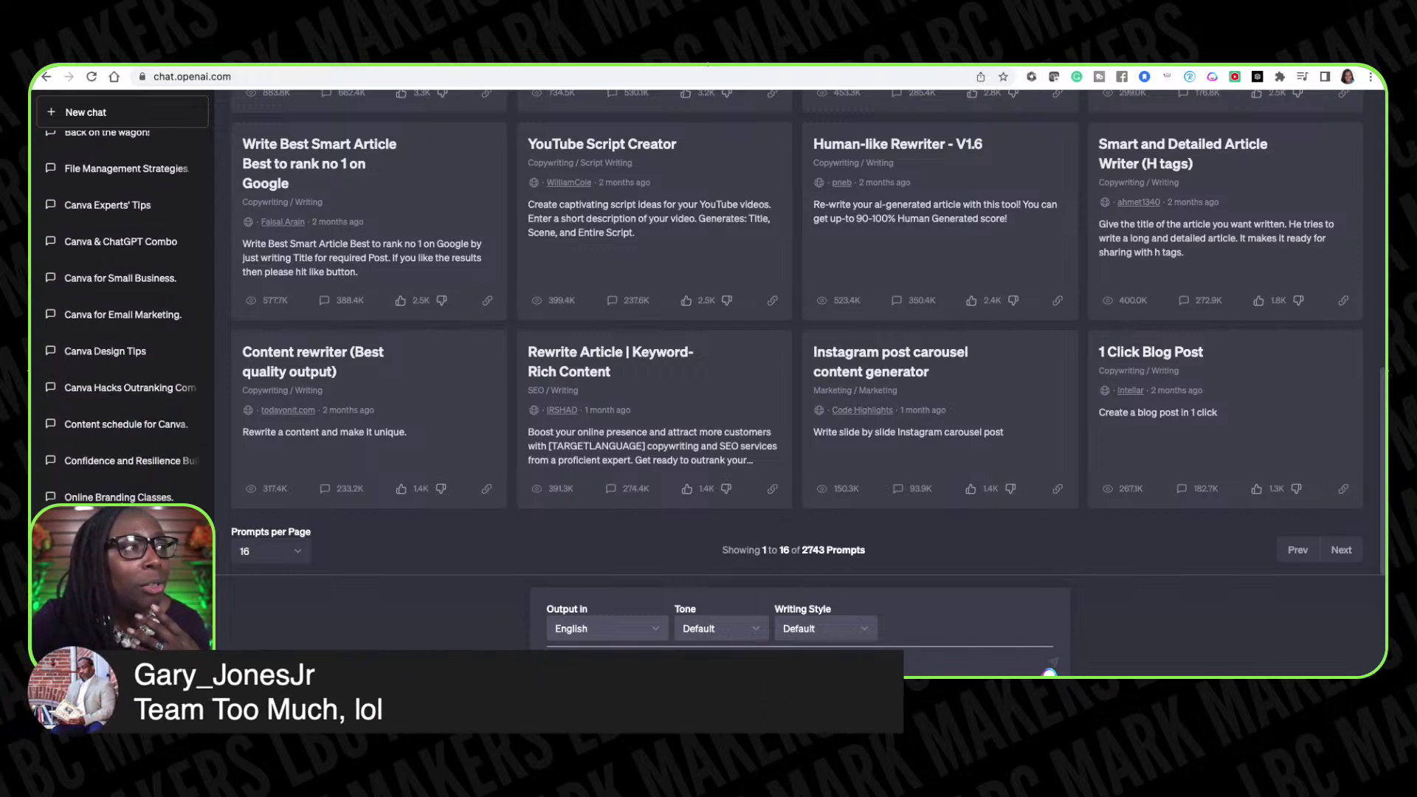
{"action": "scroll", "coordinate": [121, 295], "scroll_direction": "down", "scroll_amount": 8}
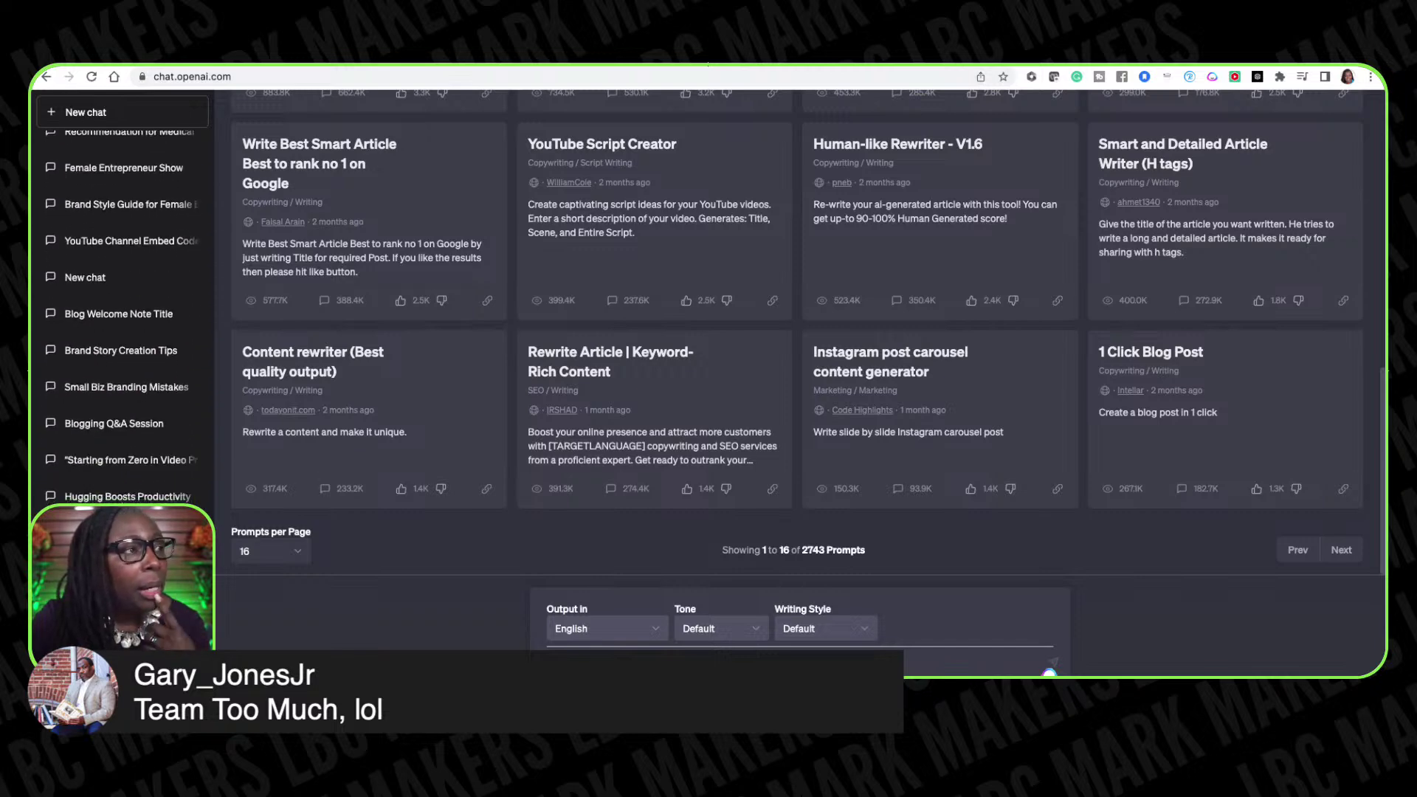
{"action": "scroll", "coordinate": [122, 295], "scroll_direction": "down", "scroll_amount": 9}
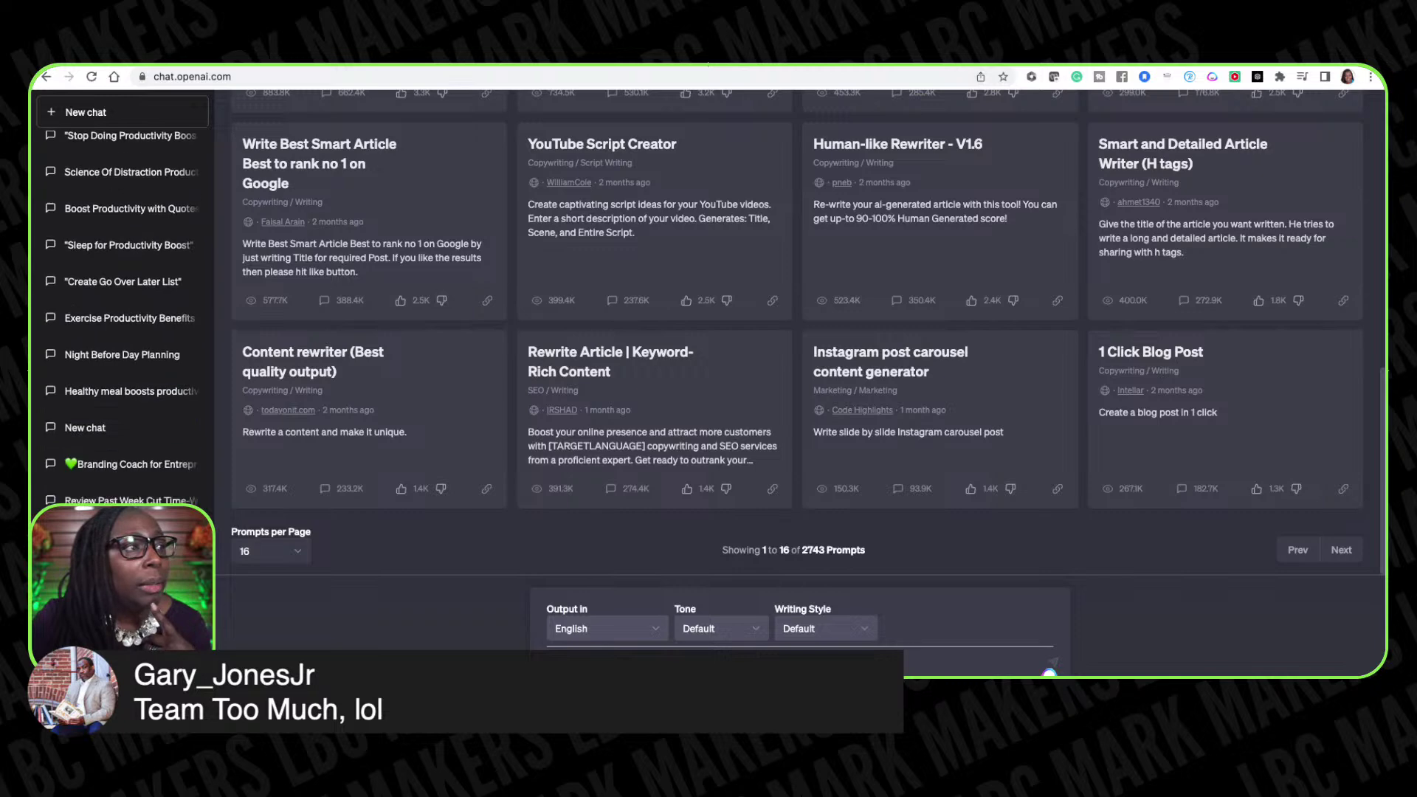
{"action": "scroll", "coordinate": [122, 296], "scroll_direction": "down", "scroll_amount": 4}
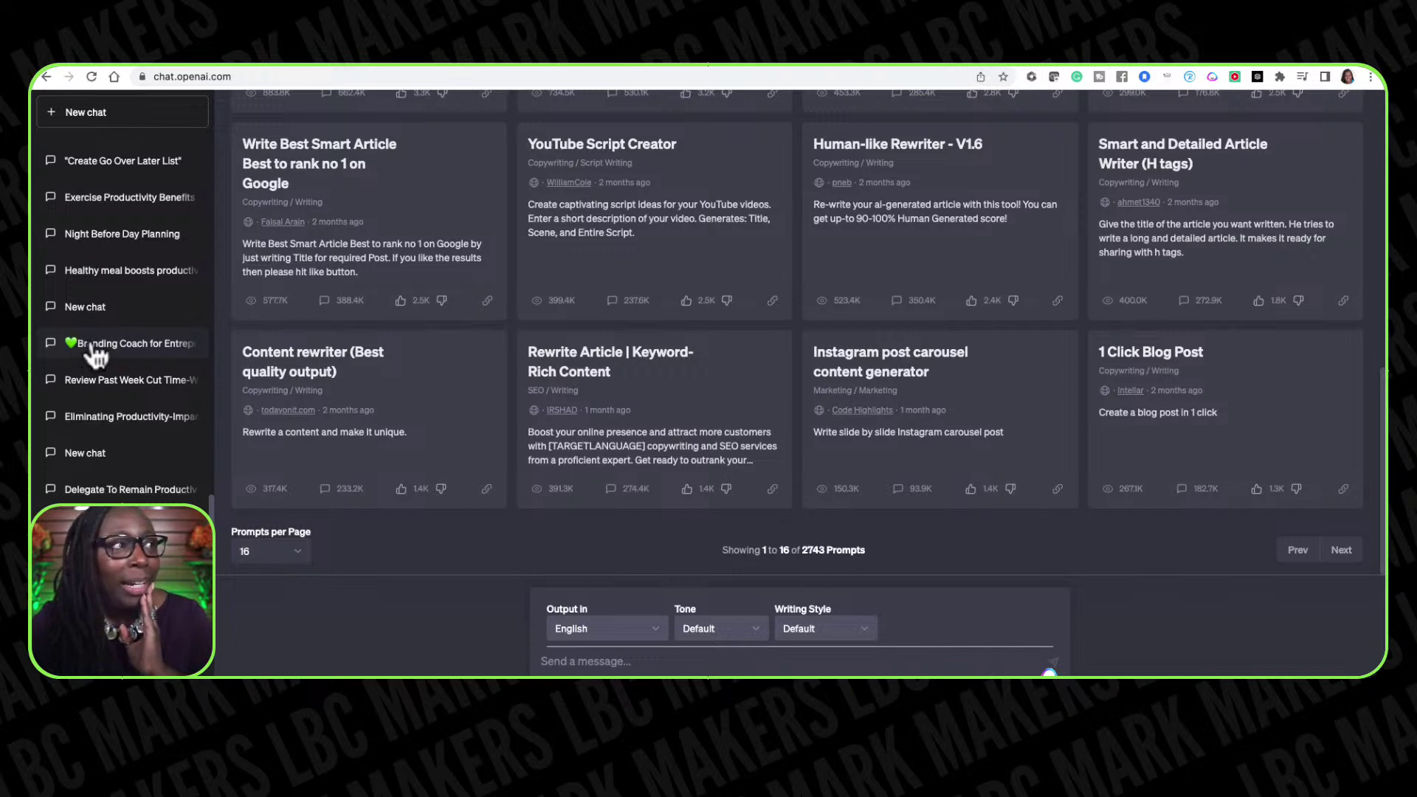
{"action": "left_click", "coordinate": [105, 350]}
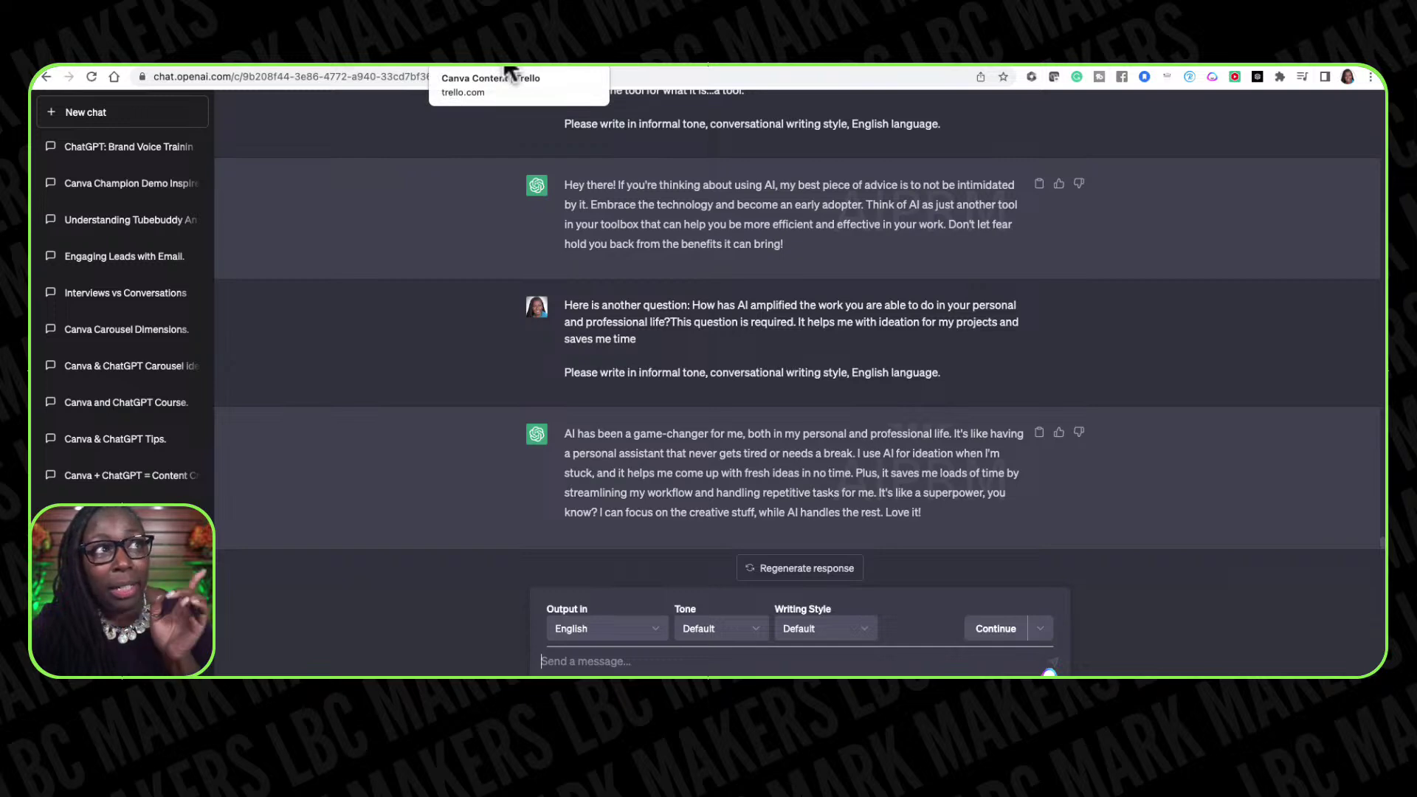
Step: Switch to the Canva Content board in Trello and open the How To Train ChatGPT card at its comment section
{"action": "left_click", "coordinate": [509, 70]}
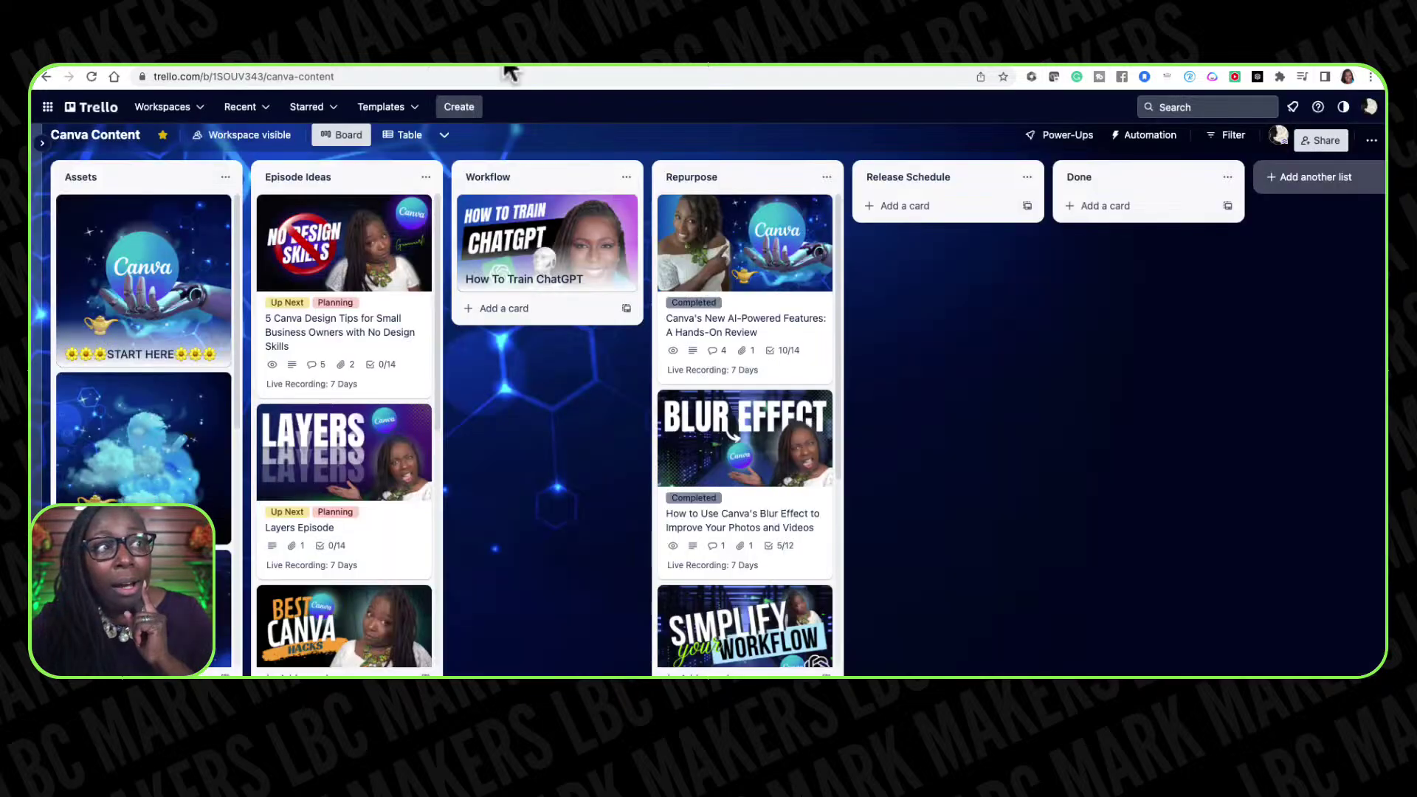
{"action": "left_click", "coordinate": [515, 236]}
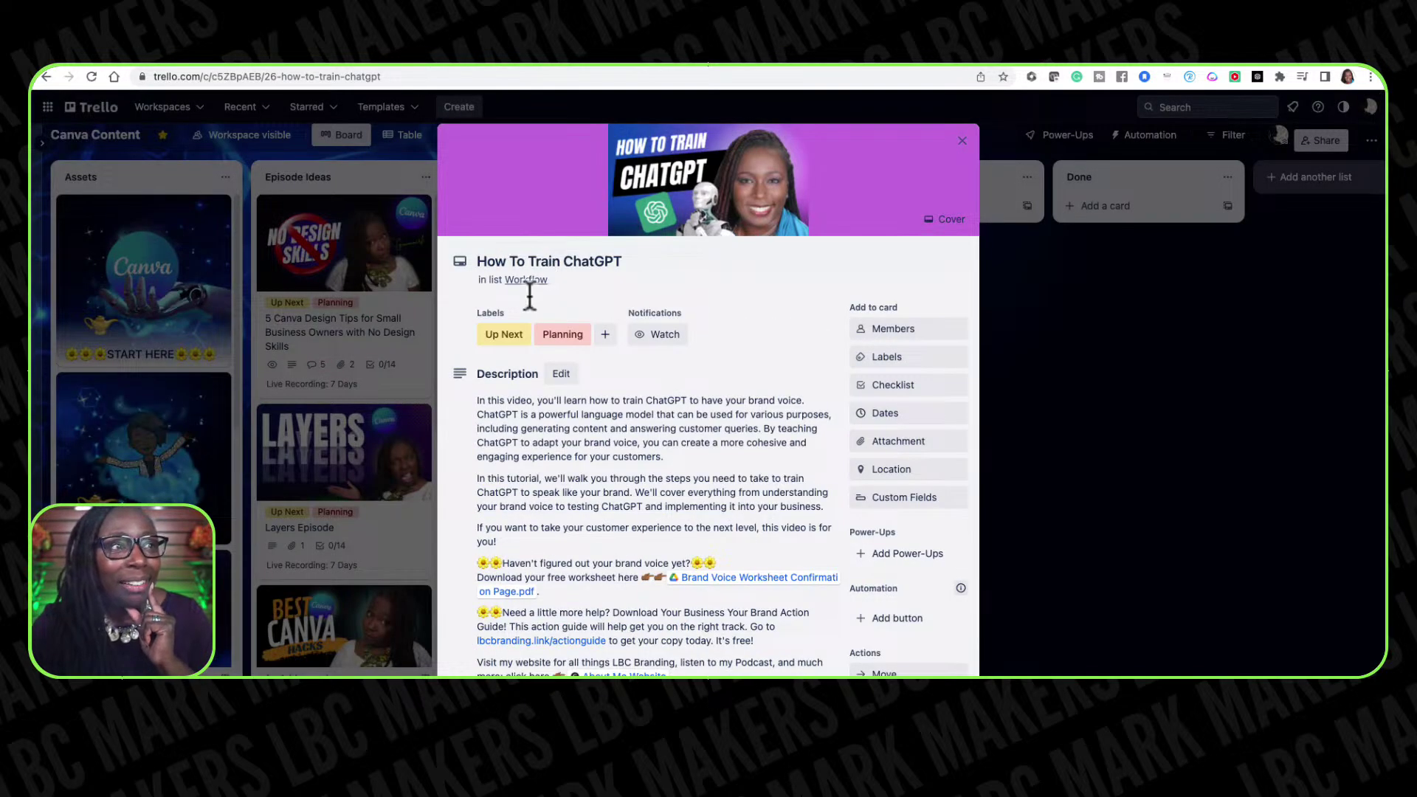
{"action": "scroll", "coordinate": [592, 409], "scroll_direction": "down", "scroll_amount": 15}
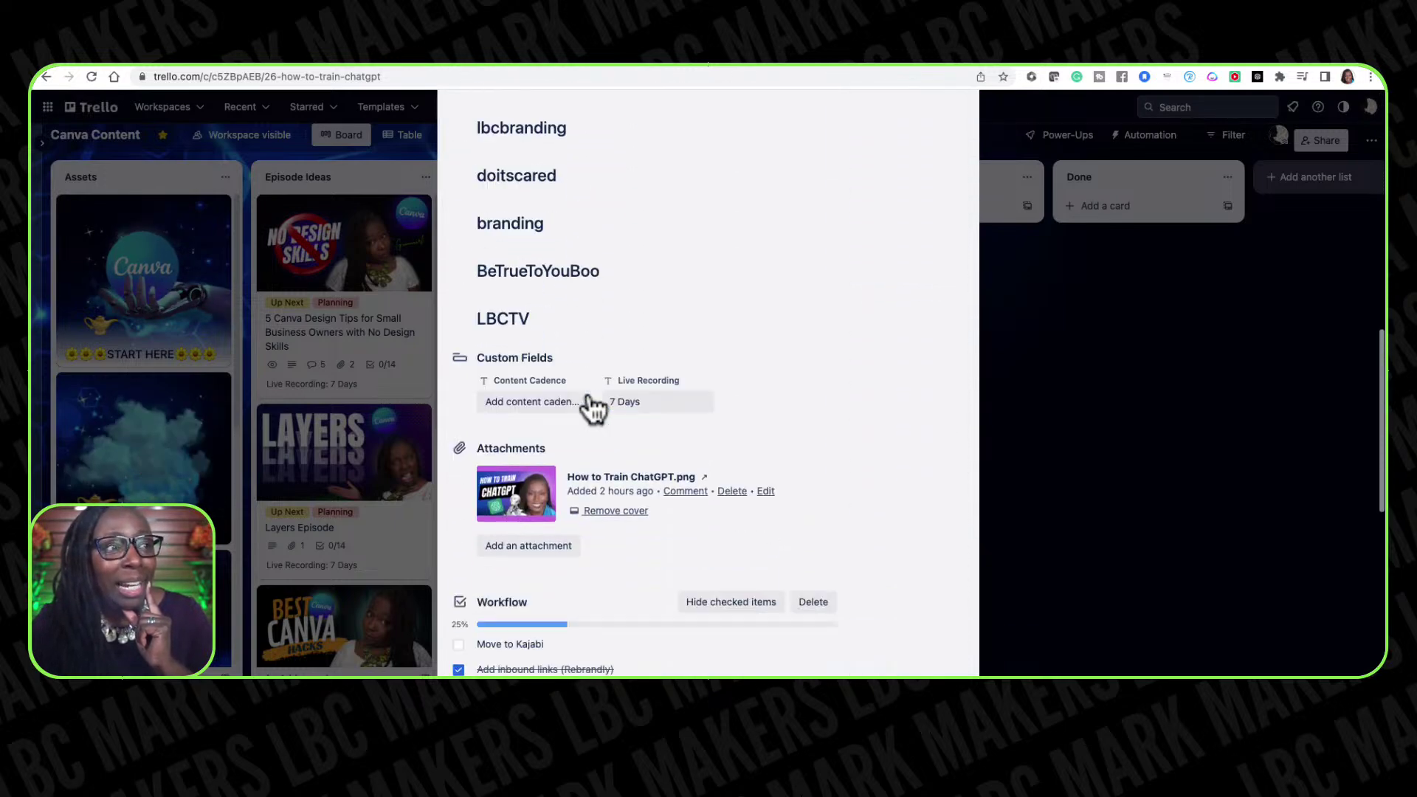
{"action": "scroll", "coordinate": [591, 409], "scroll_direction": "down", "scroll_amount": 10}
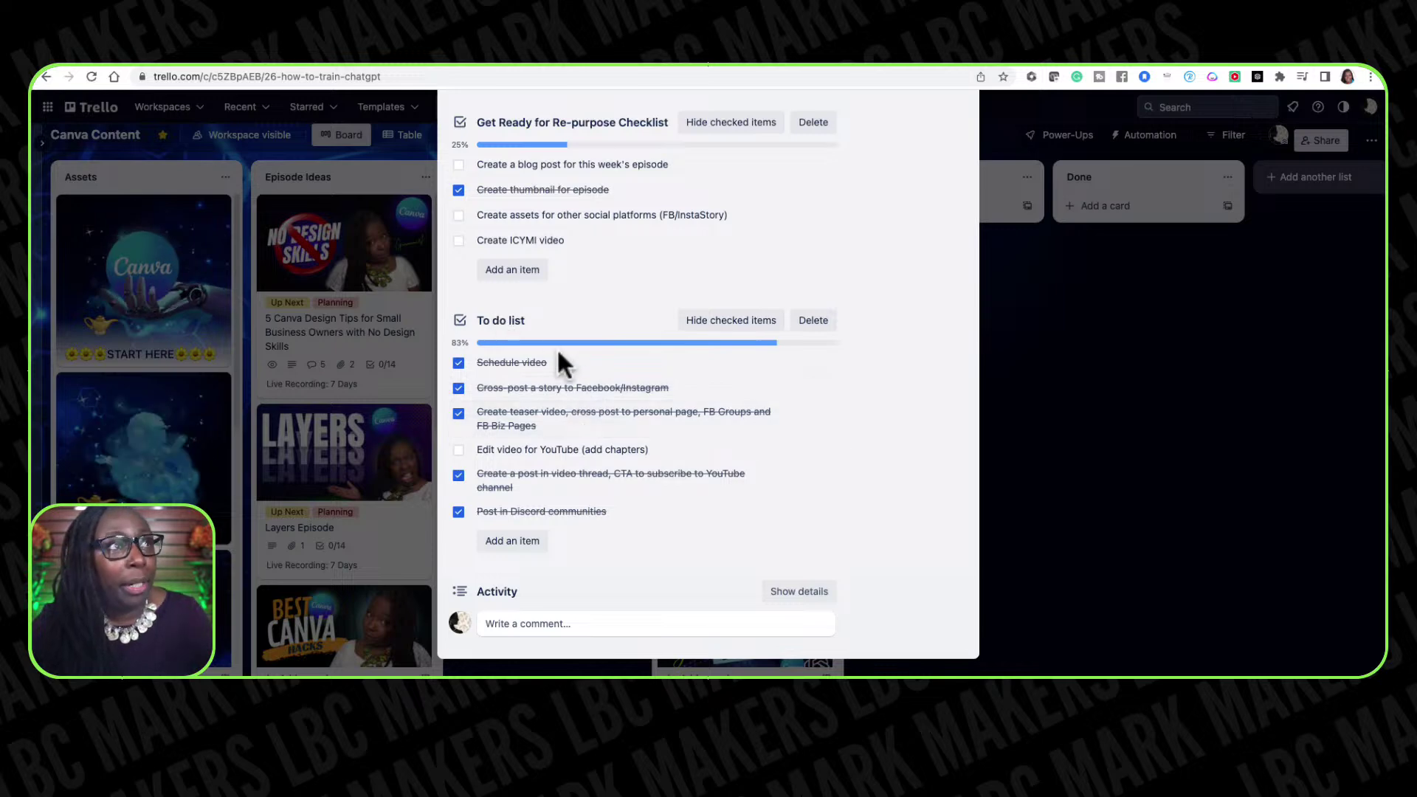
Step: Switch back to the Branding Coach conversation in ChatGPT and copy its web address
{"action": "left_click", "coordinate": [689, 68]}
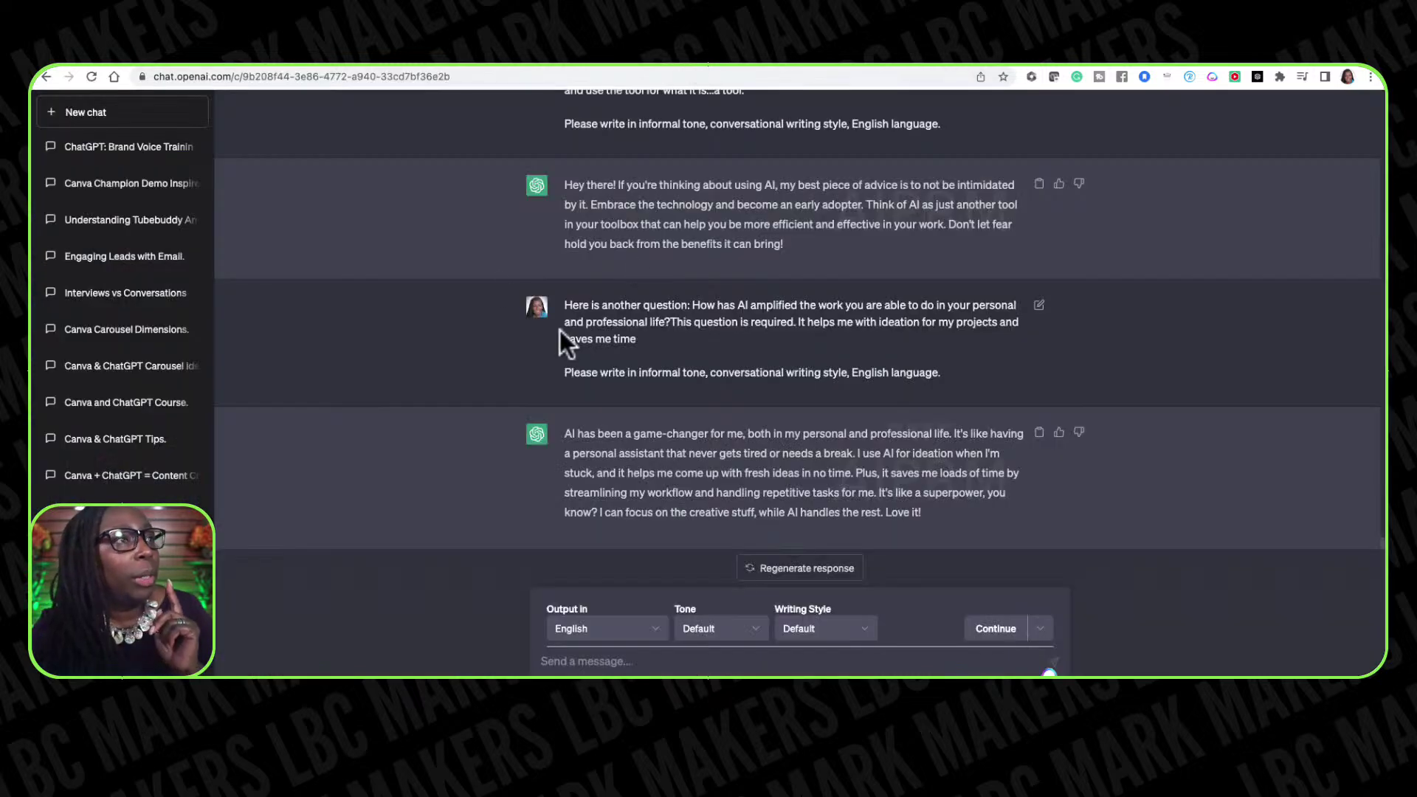
{"action": "left_click", "coordinate": [409, 77]}
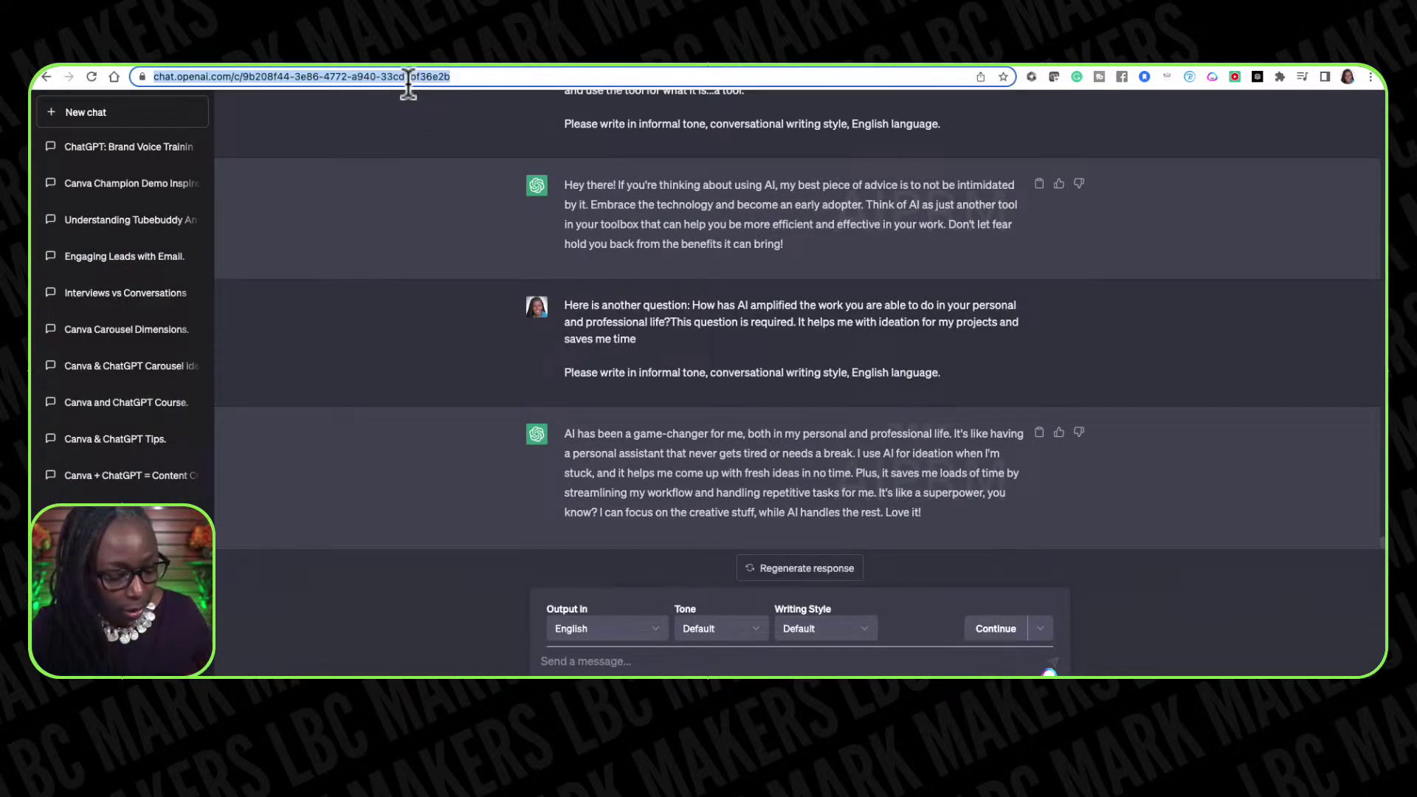
{"action": "right_click", "coordinate": [391, 76]}
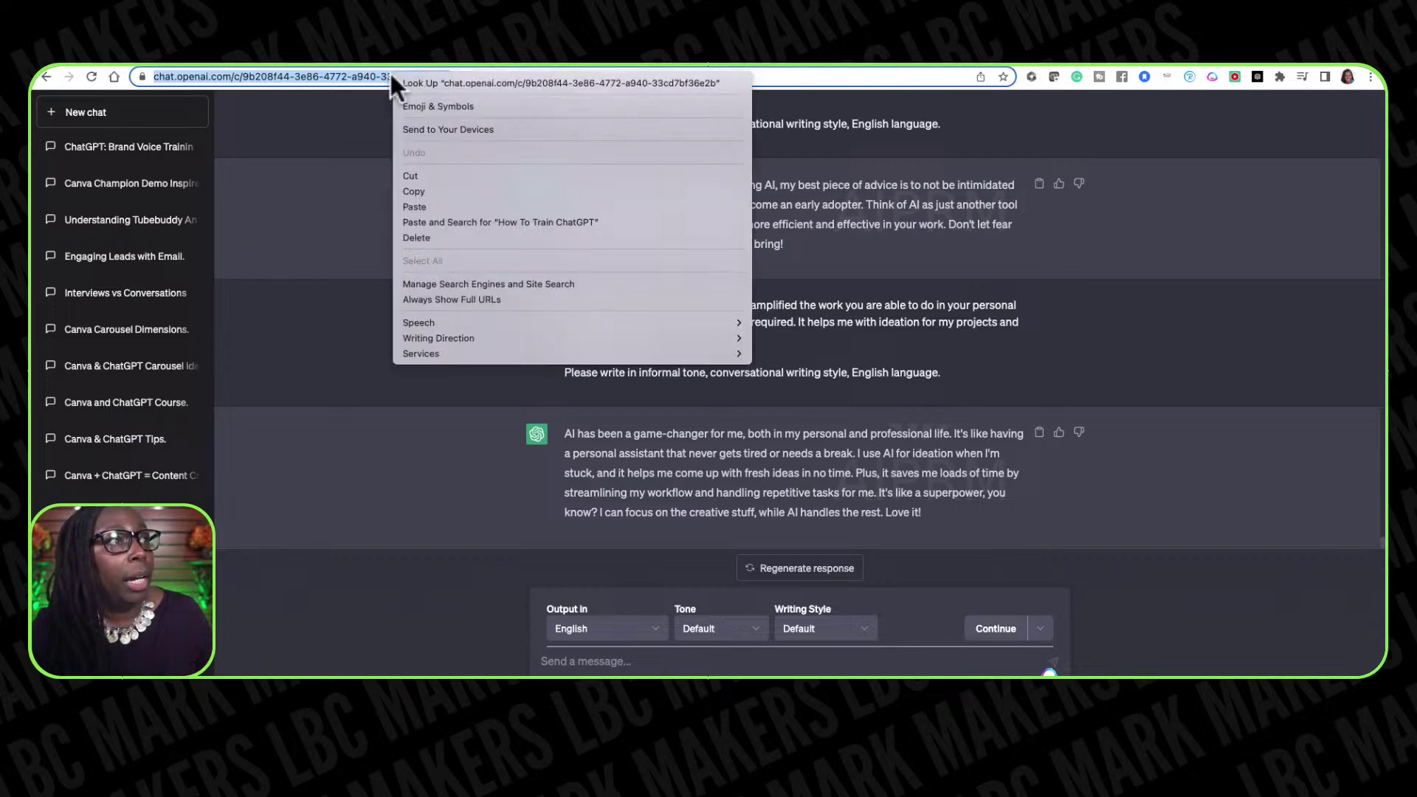
{"action": "left_click", "coordinate": [418, 191]}
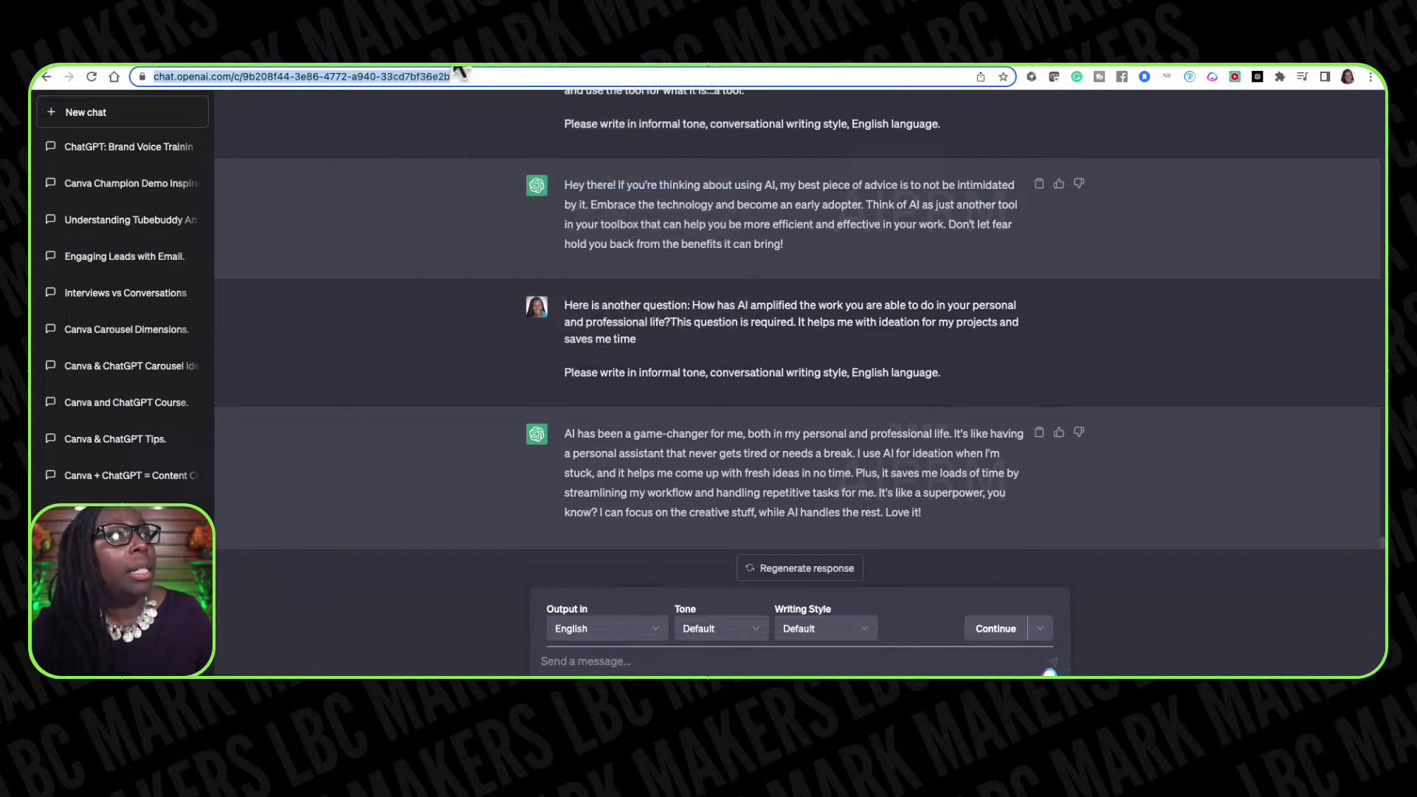
Step: Return to the How To Train ChatGPT card in Trello and save the copied conversation link as a comment
{"action": "left_click", "coordinate": [494, 67]}
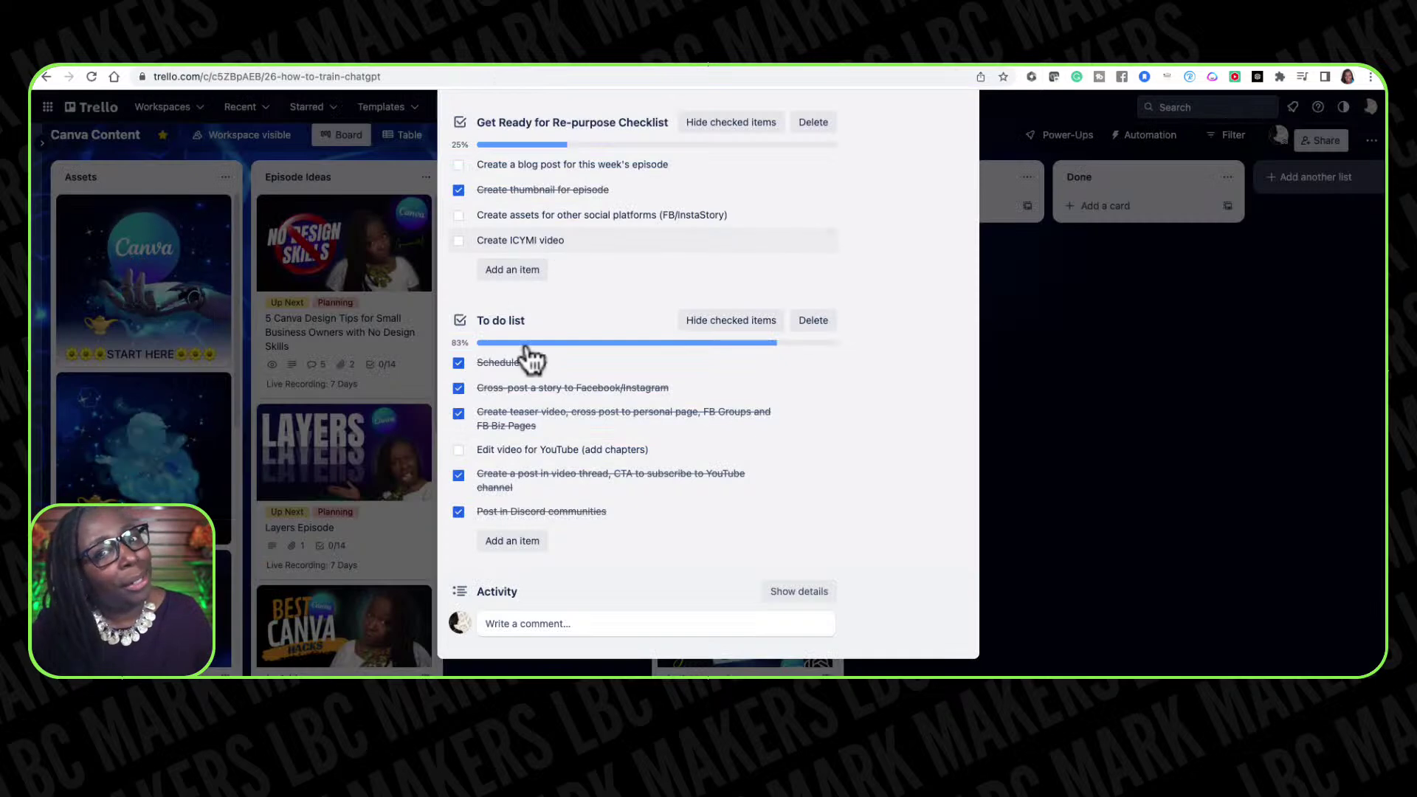
{"action": "left_click", "coordinate": [516, 622]}
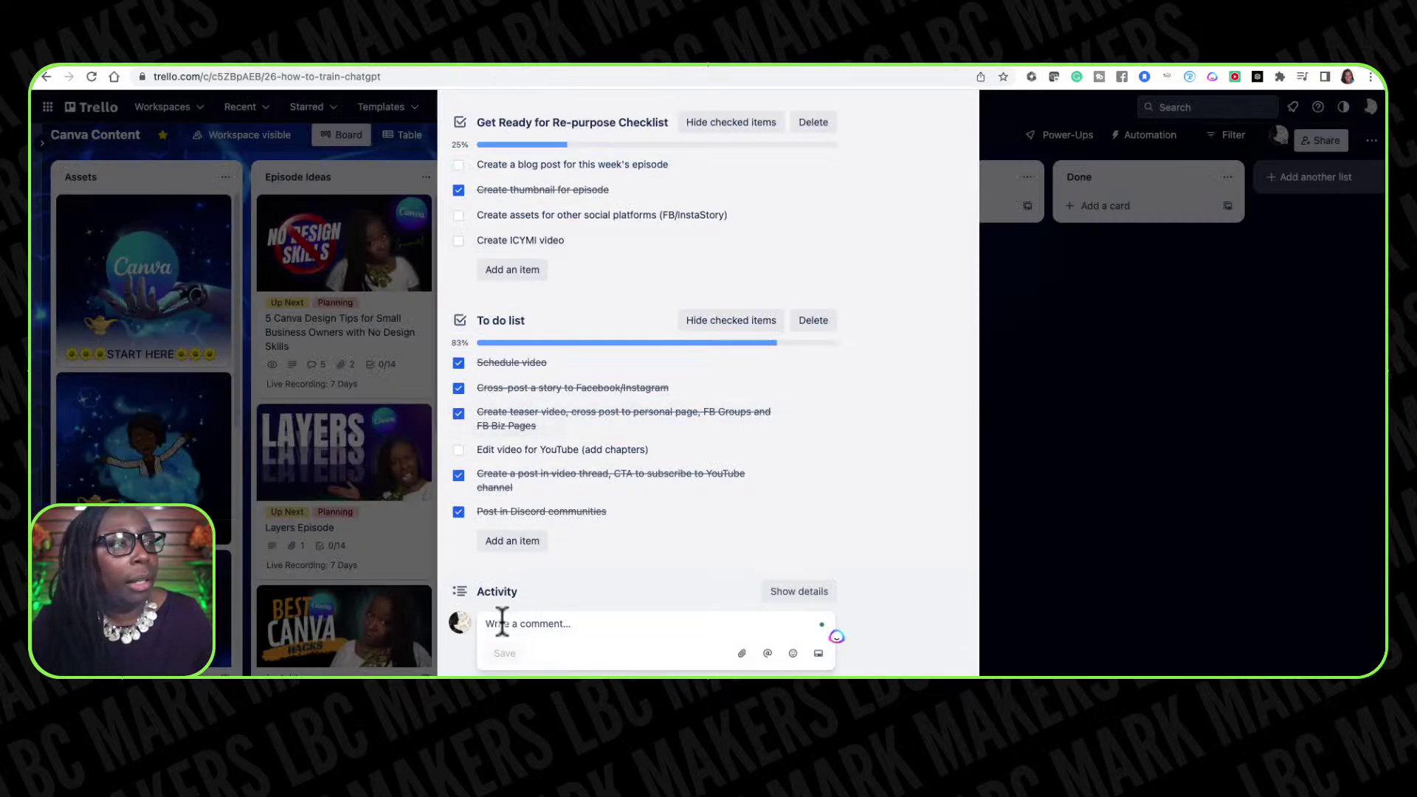
{"action": "right_click", "coordinate": [503, 623]}
{"action": "left_click", "coordinate": [530, 607]}
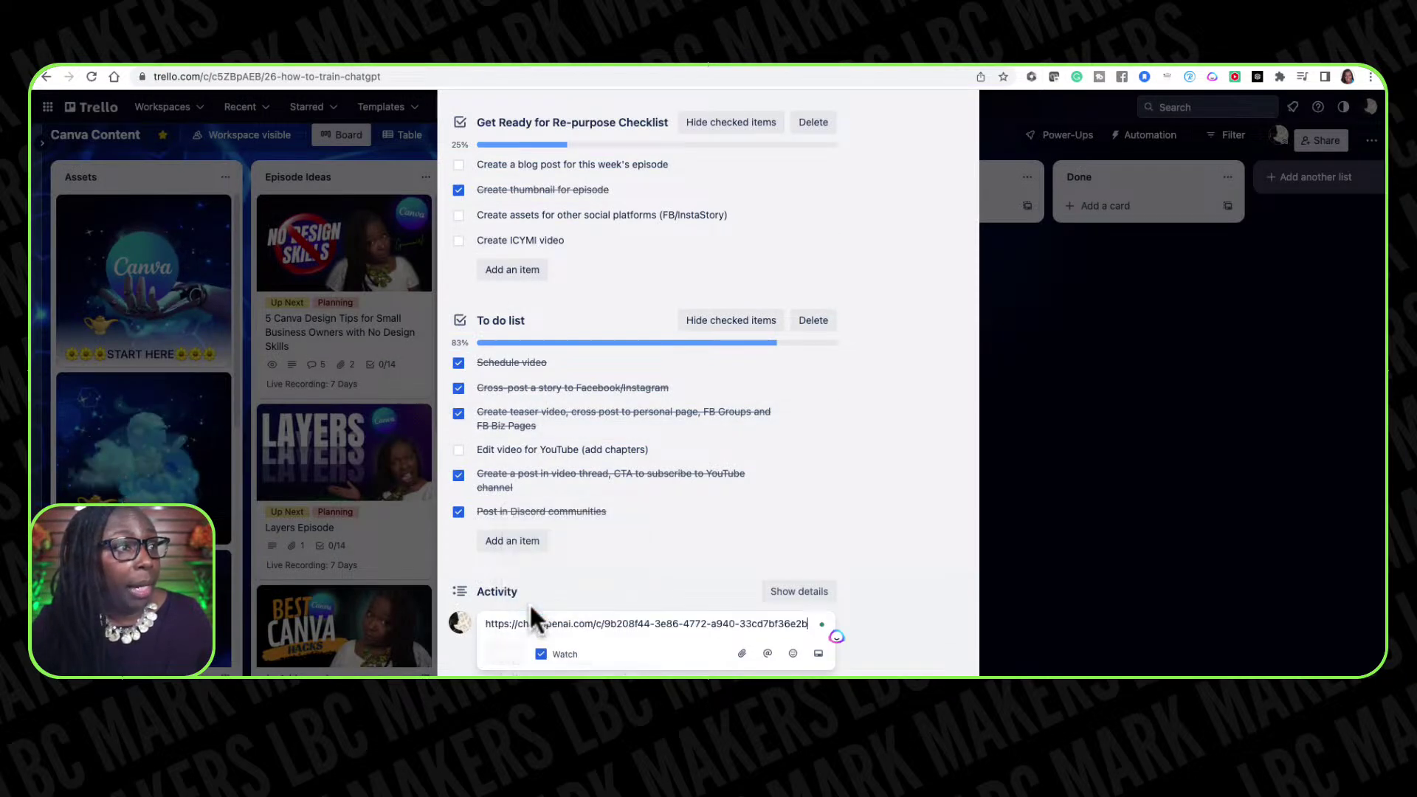
{"action": "left_click", "coordinate": [509, 662]}
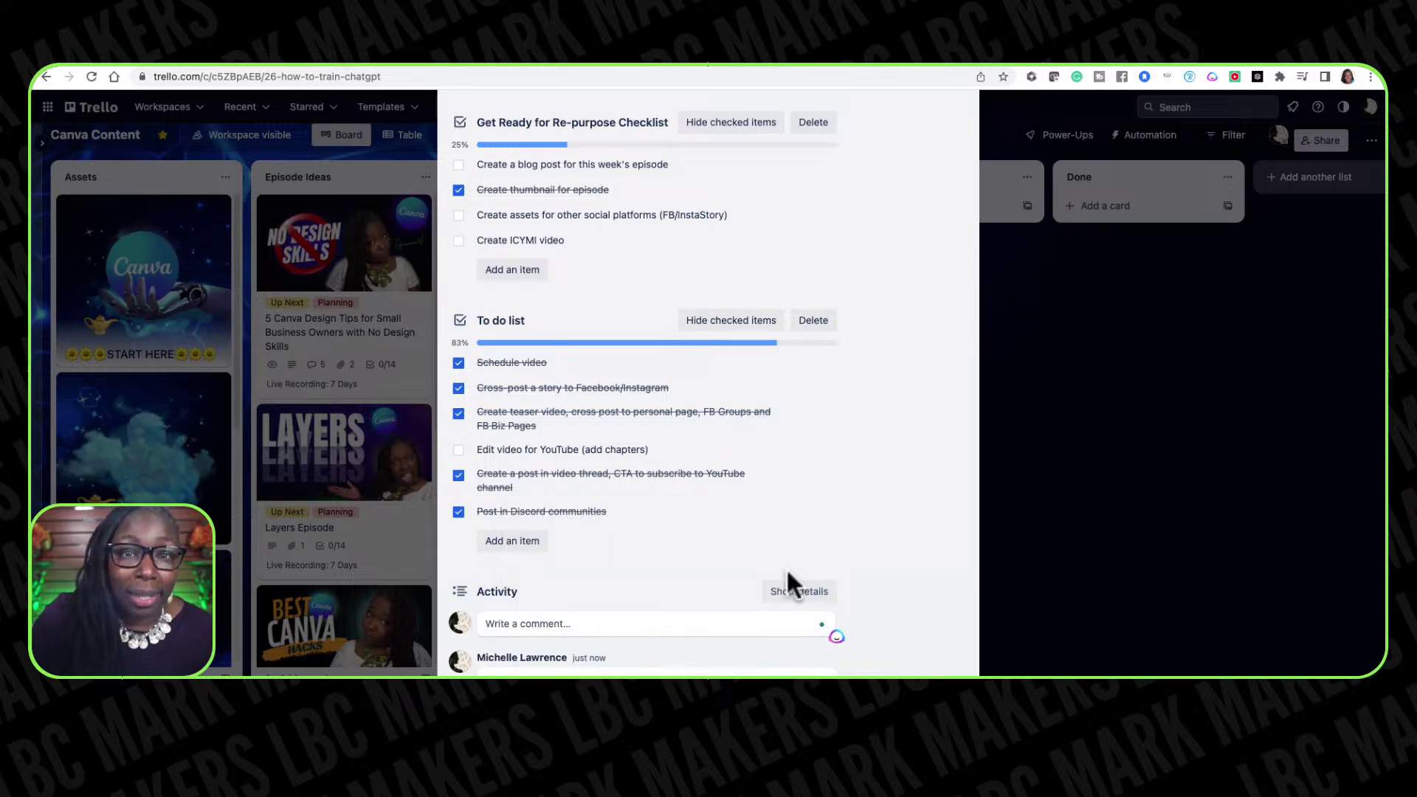
Step: Open the saved Branding Coach conversation from the Trello card and look back through its earlier exchanges to the very first prompt
{"action": "left_click", "coordinate": [585, 668]}
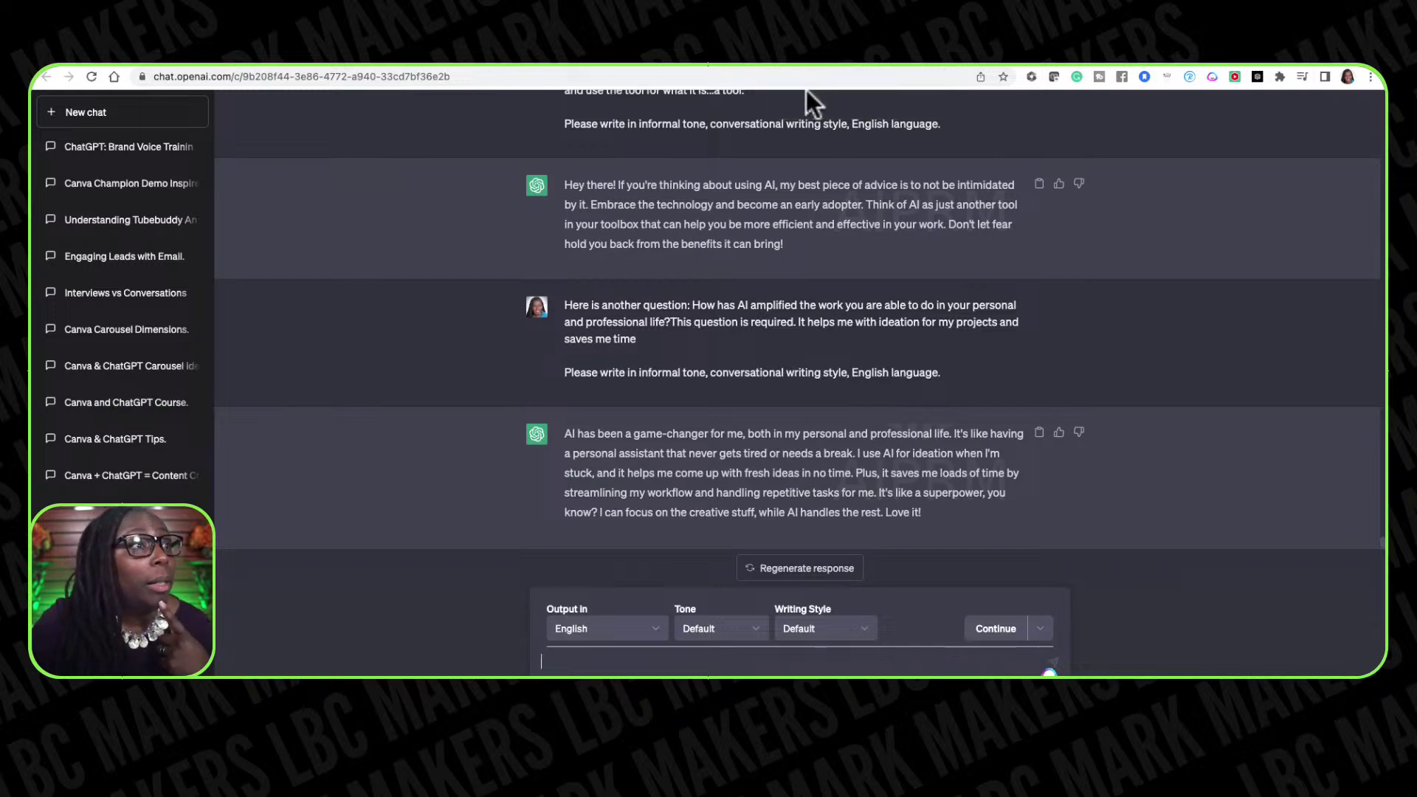
{"action": "scroll", "coordinate": [862, 233], "scroll_direction": "up", "scroll_amount": 10}
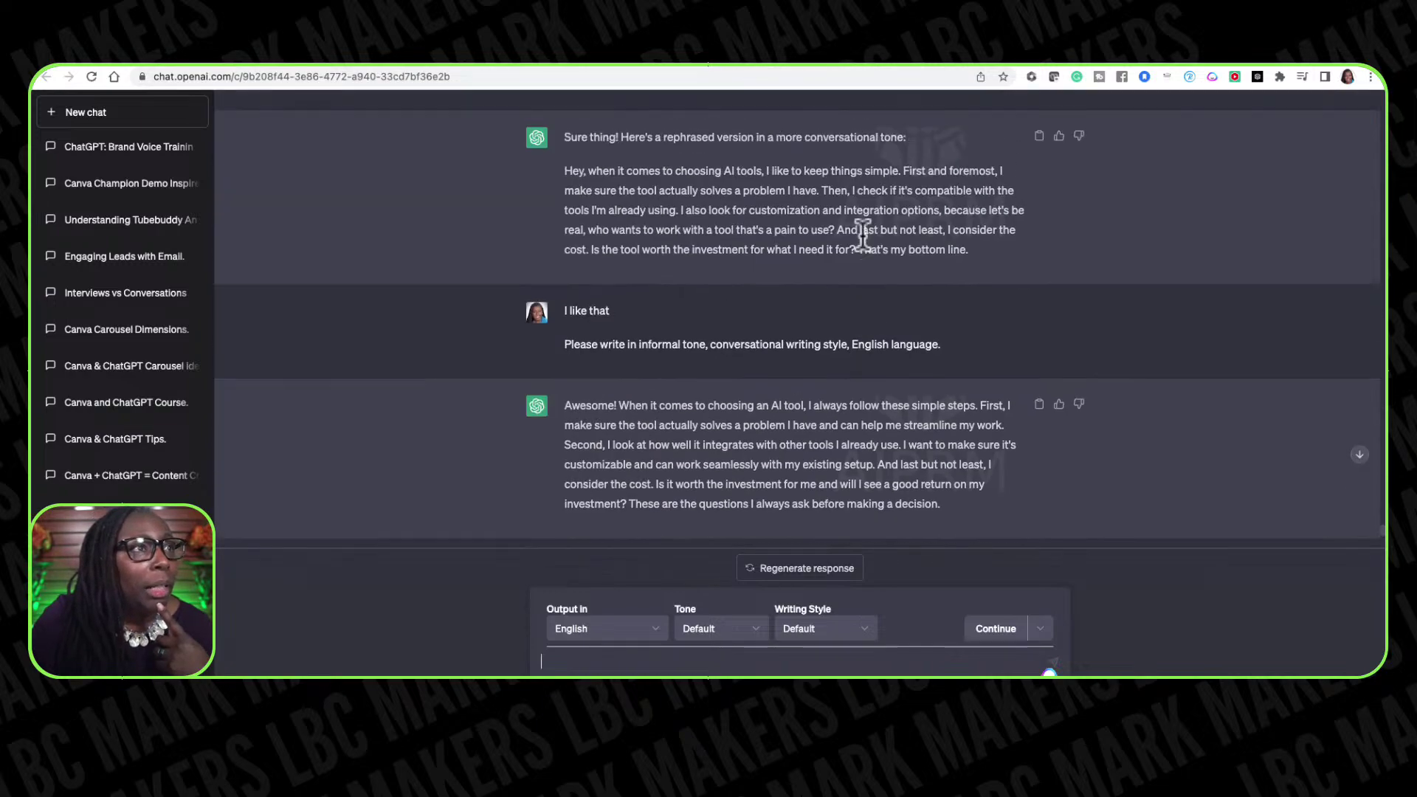
{"action": "scroll", "coordinate": [862, 233], "scroll_direction": "up", "scroll_amount": 10}
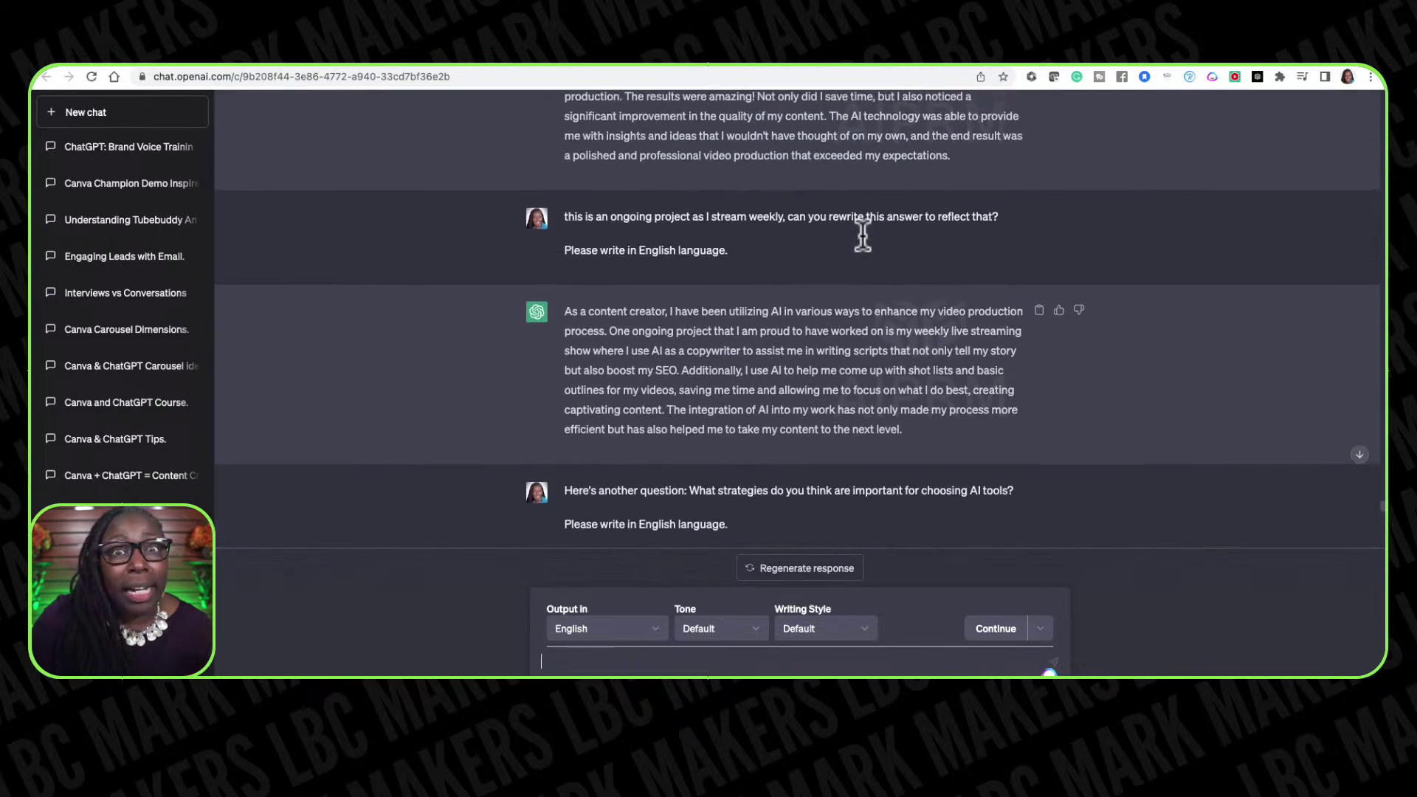
{"action": "scroll", "coordinate": [861, 234], "scroll_direction": "up", "scroll_amount": 5}
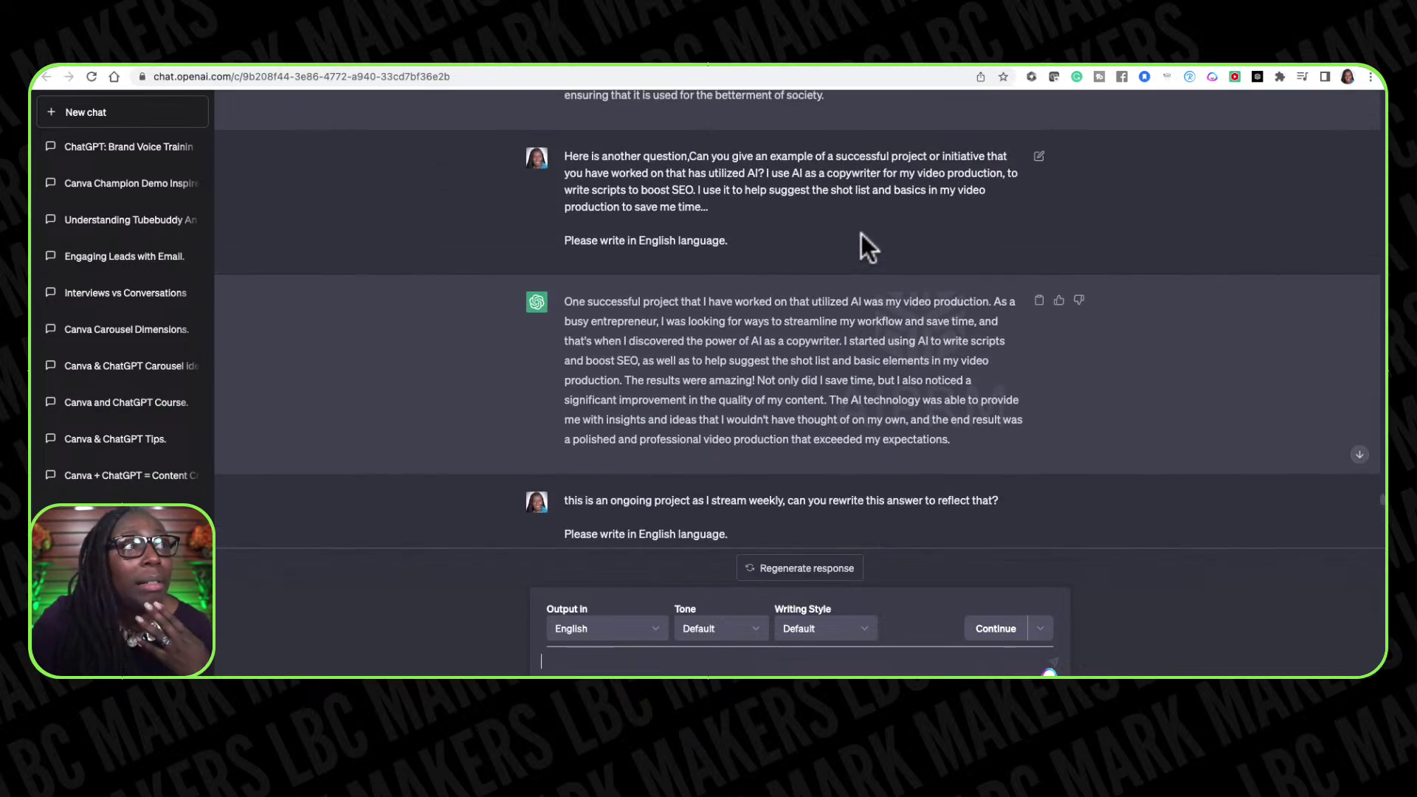
{"action": "scroll", "coordinate": [861, 233], "scroll_direction": "up", "scroll_amount": 15}
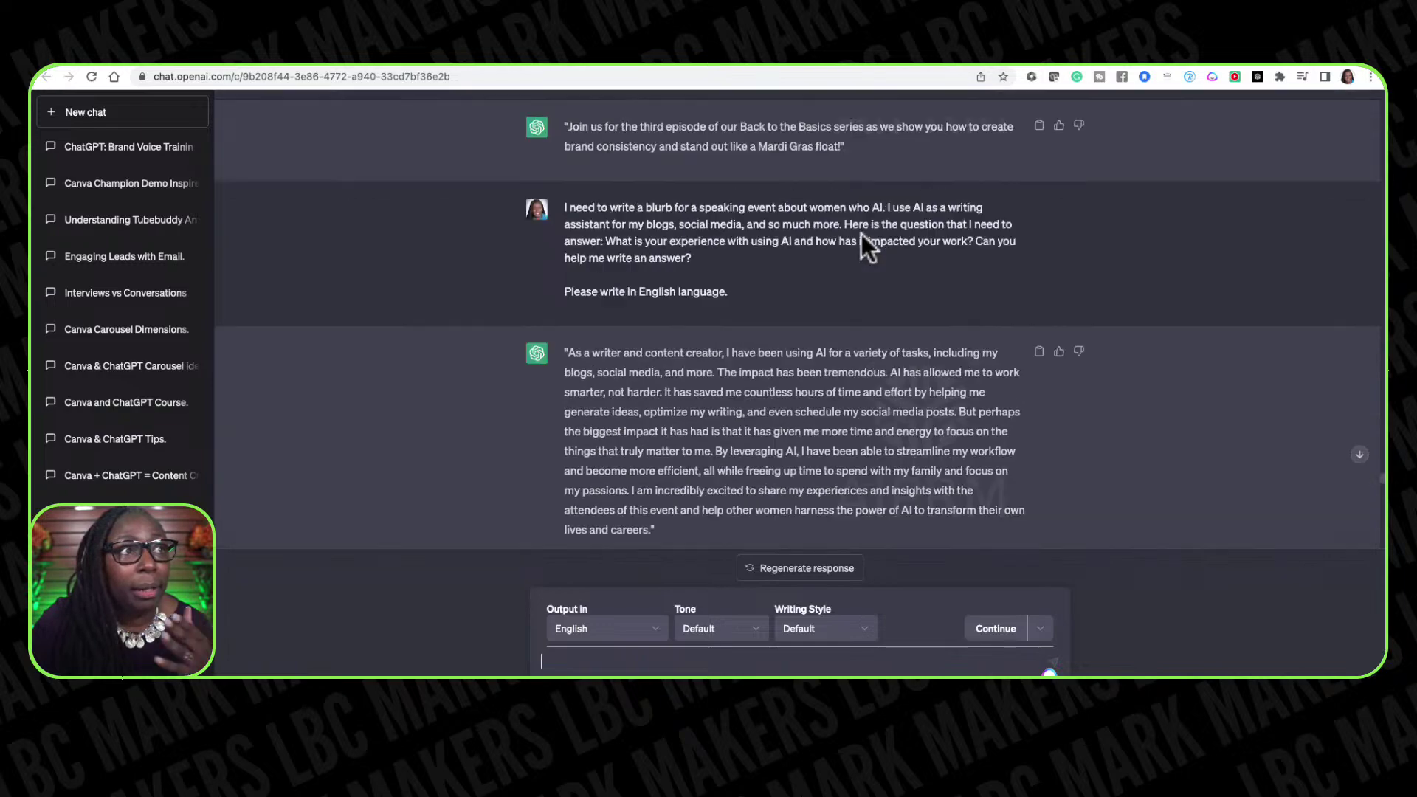
{"action": "scroll", "coordinate": [861, 233], "scroll_direction": "up", "scroll_amount": 20}
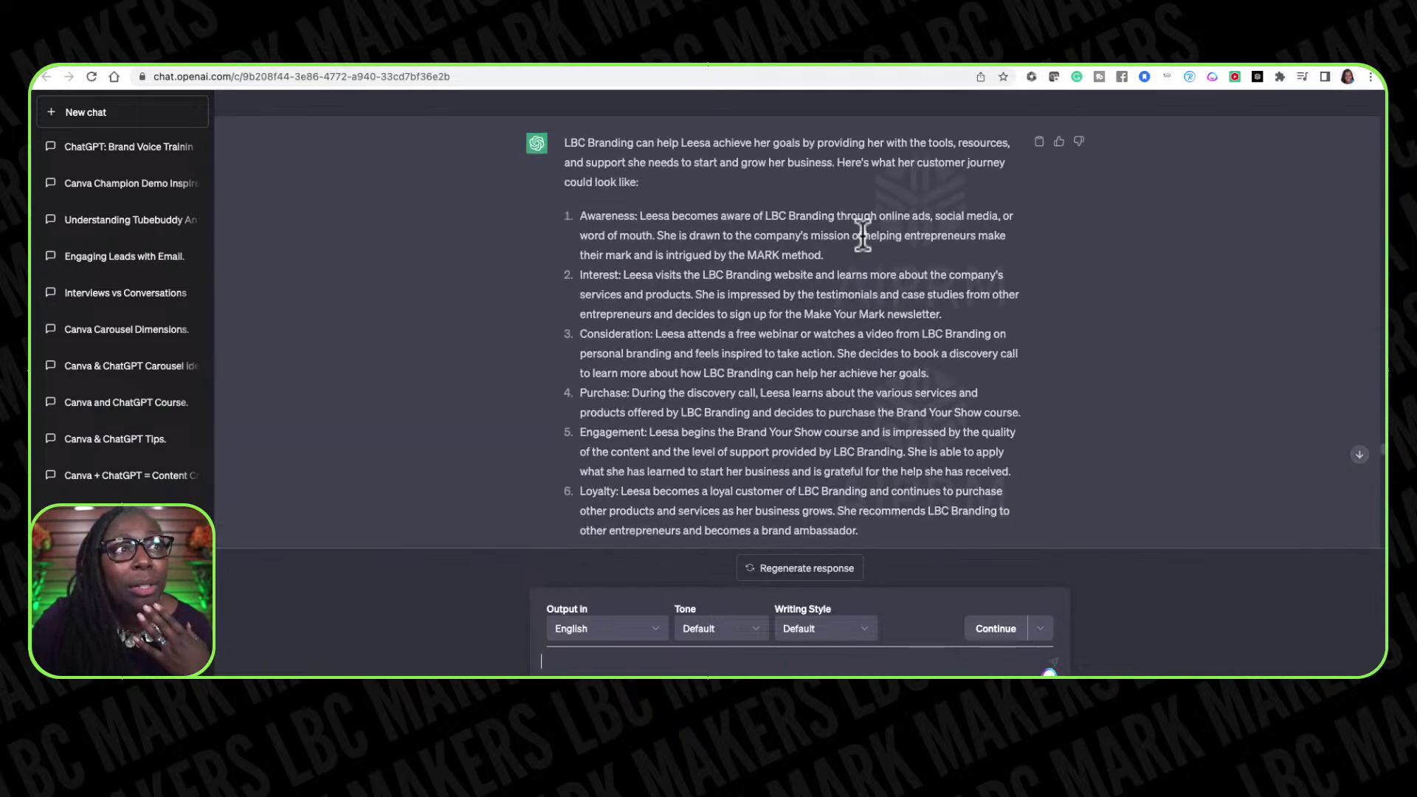
{"action": "scroll", "coordinate": [862, 236], "scroll_direction": "up", "scroll_amount": 10}
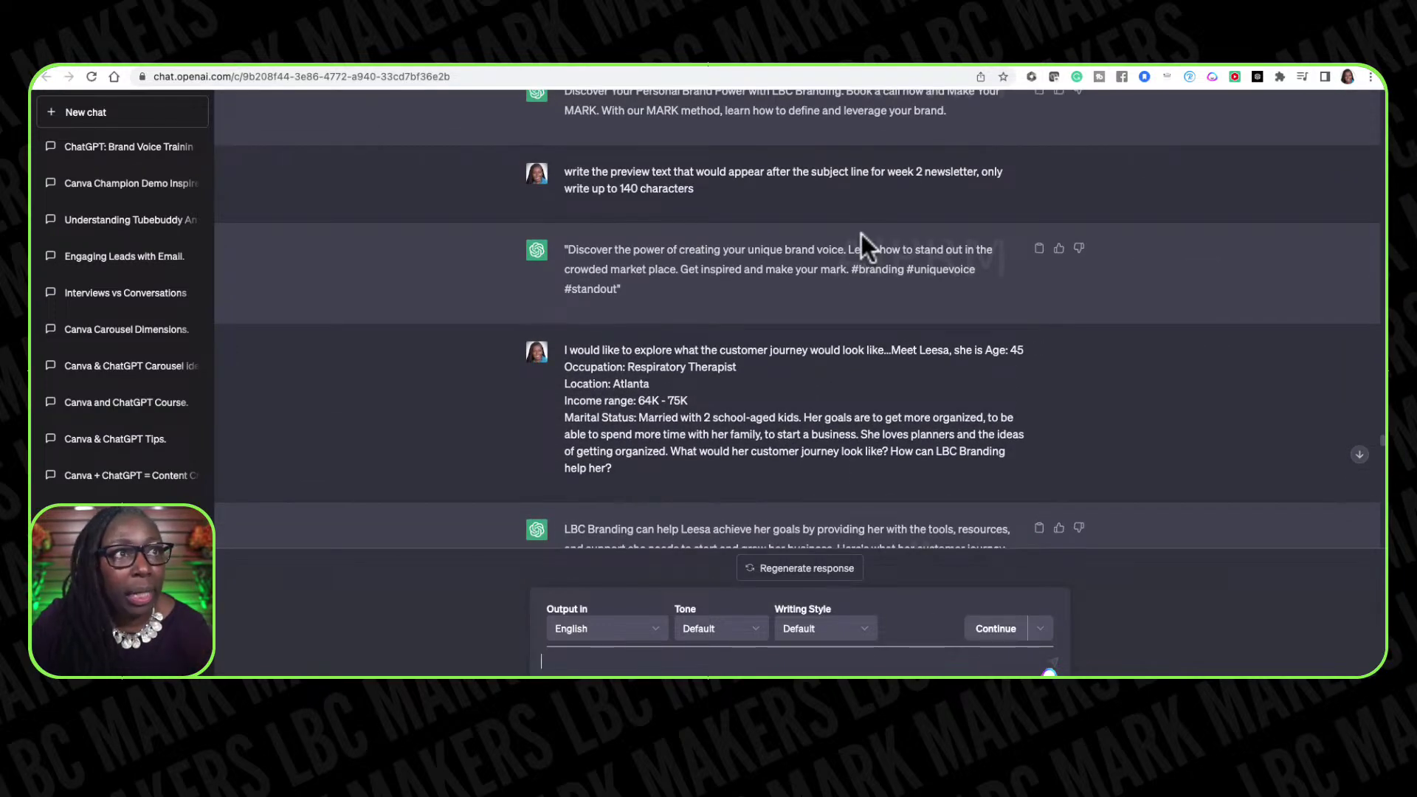
{"action": "scroll", "coordinate": [861, 234], "scroll_direction": "up", "scroll_amount": 15}
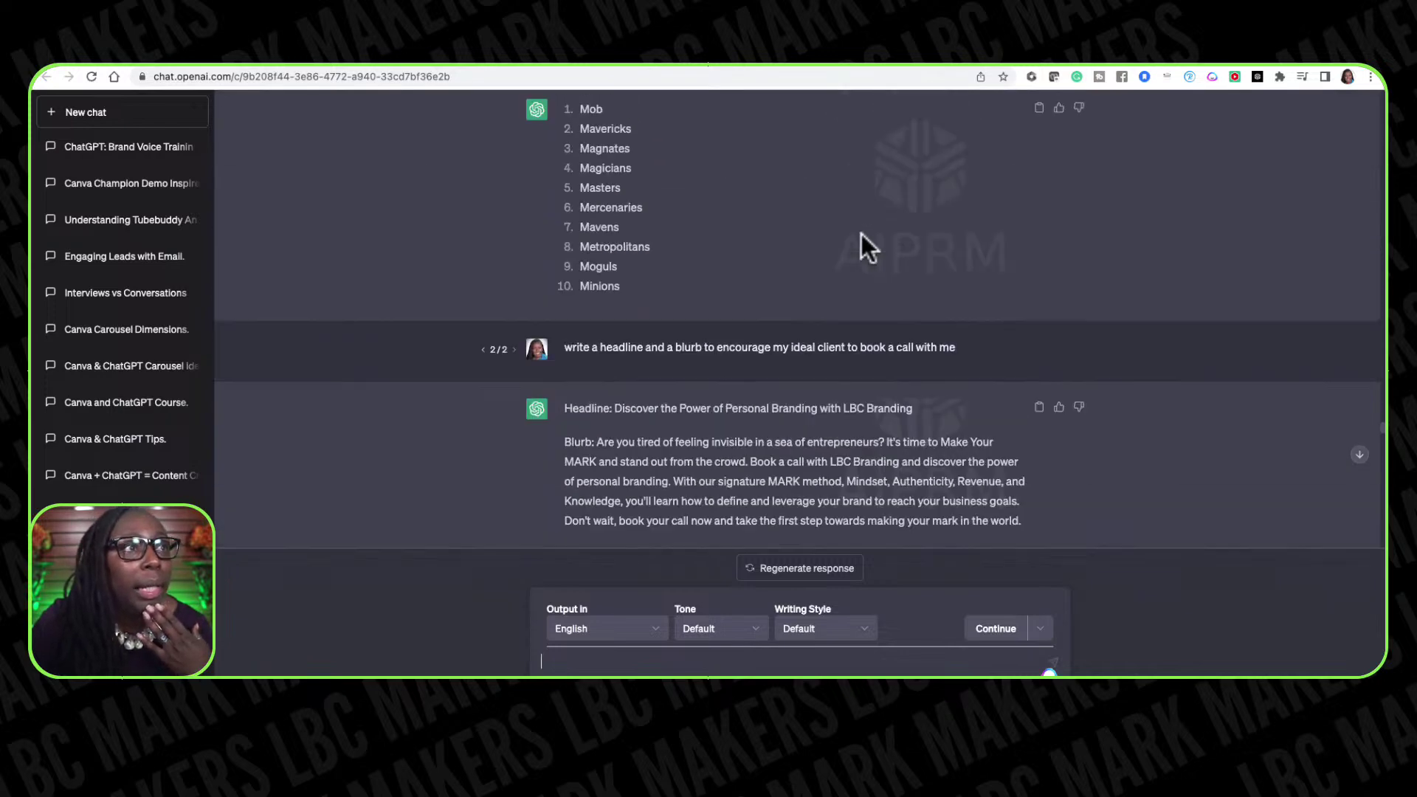
{"action": "scroll", "coordinate": [862, 233], "scroll_direction": "up", "scroll_amount": 8}
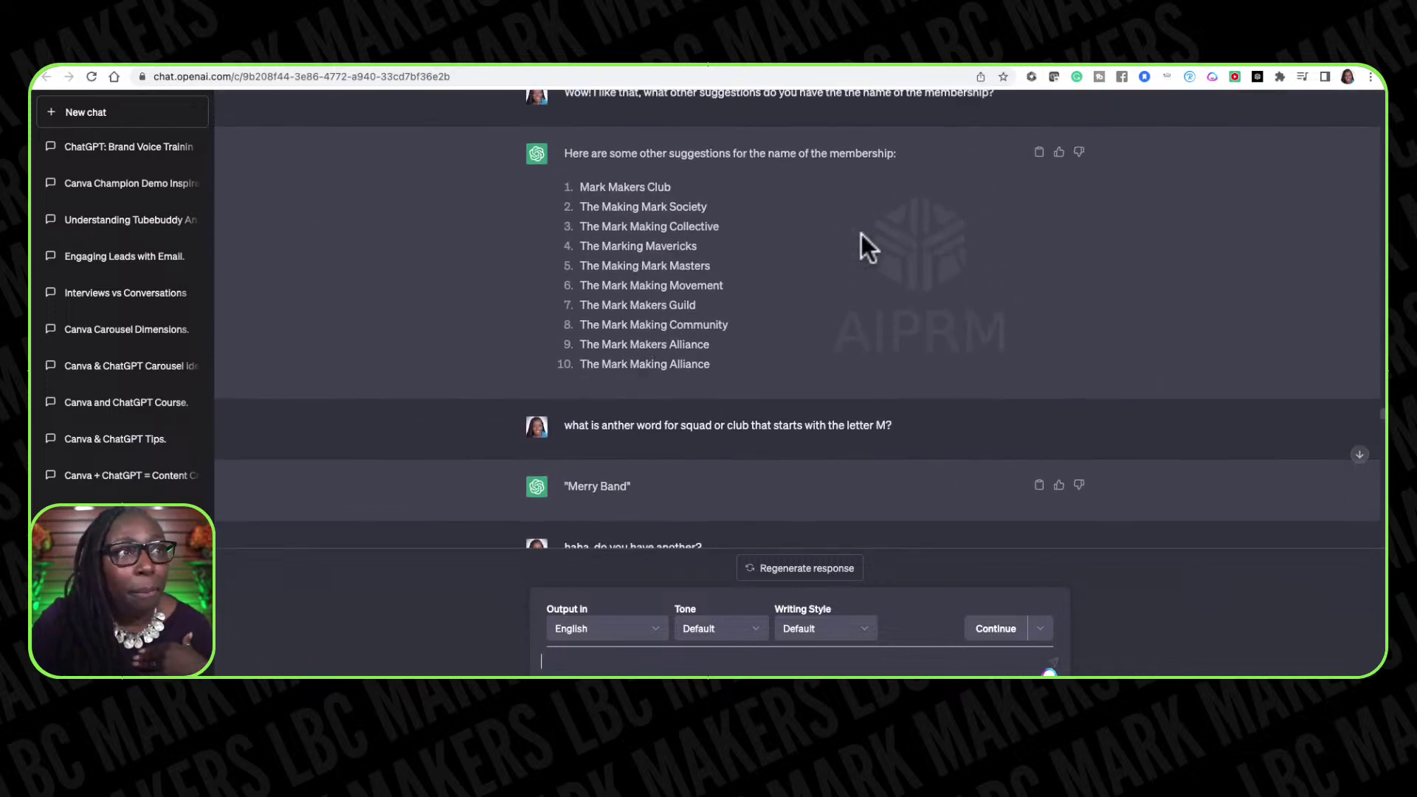
{"action": "scroll", "coordinate": [861, 234], "scroll_direction": "up", "scroll_amount": 10}
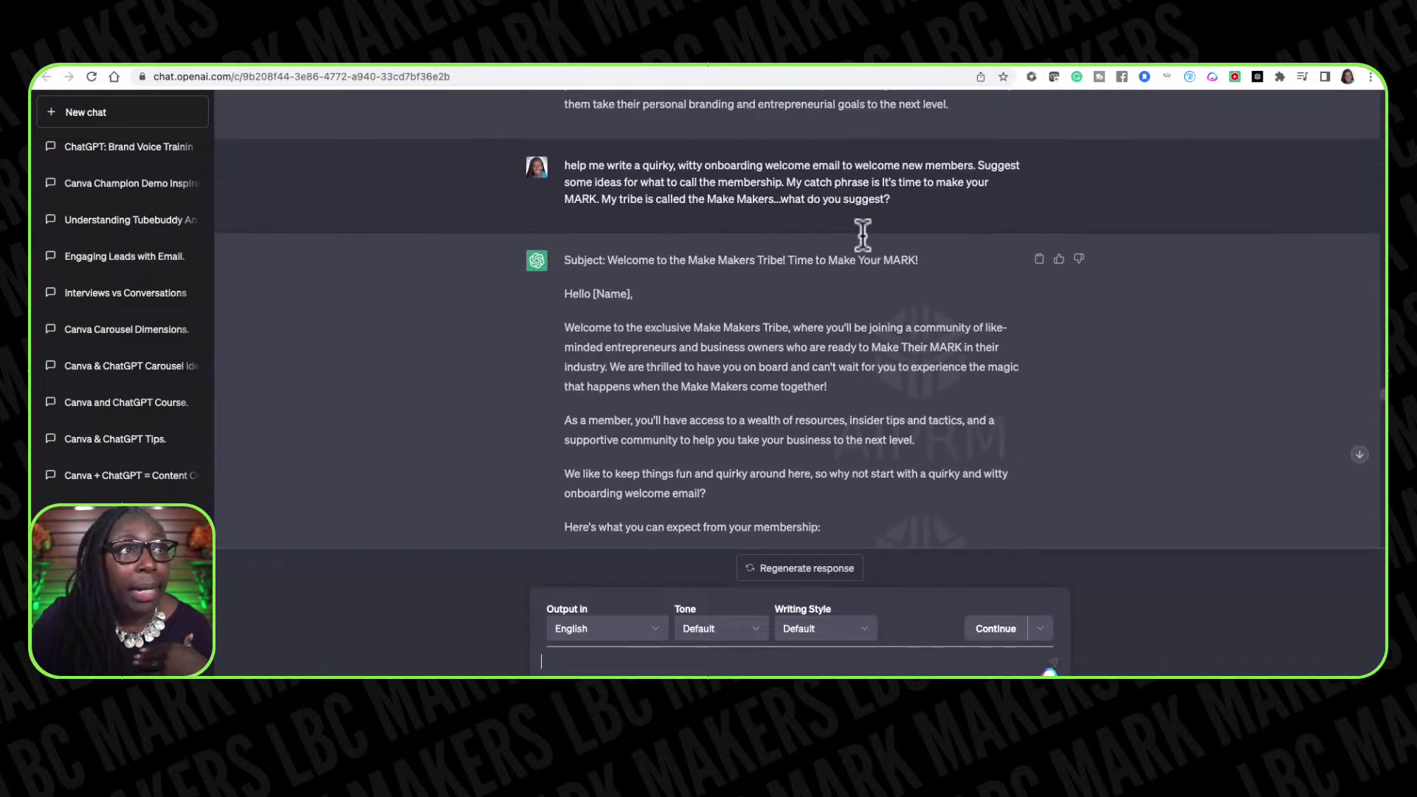
{"action": "scroll", "coordinate": [862, 233], "scroll_direction": "up", "scroll_amount": 15}
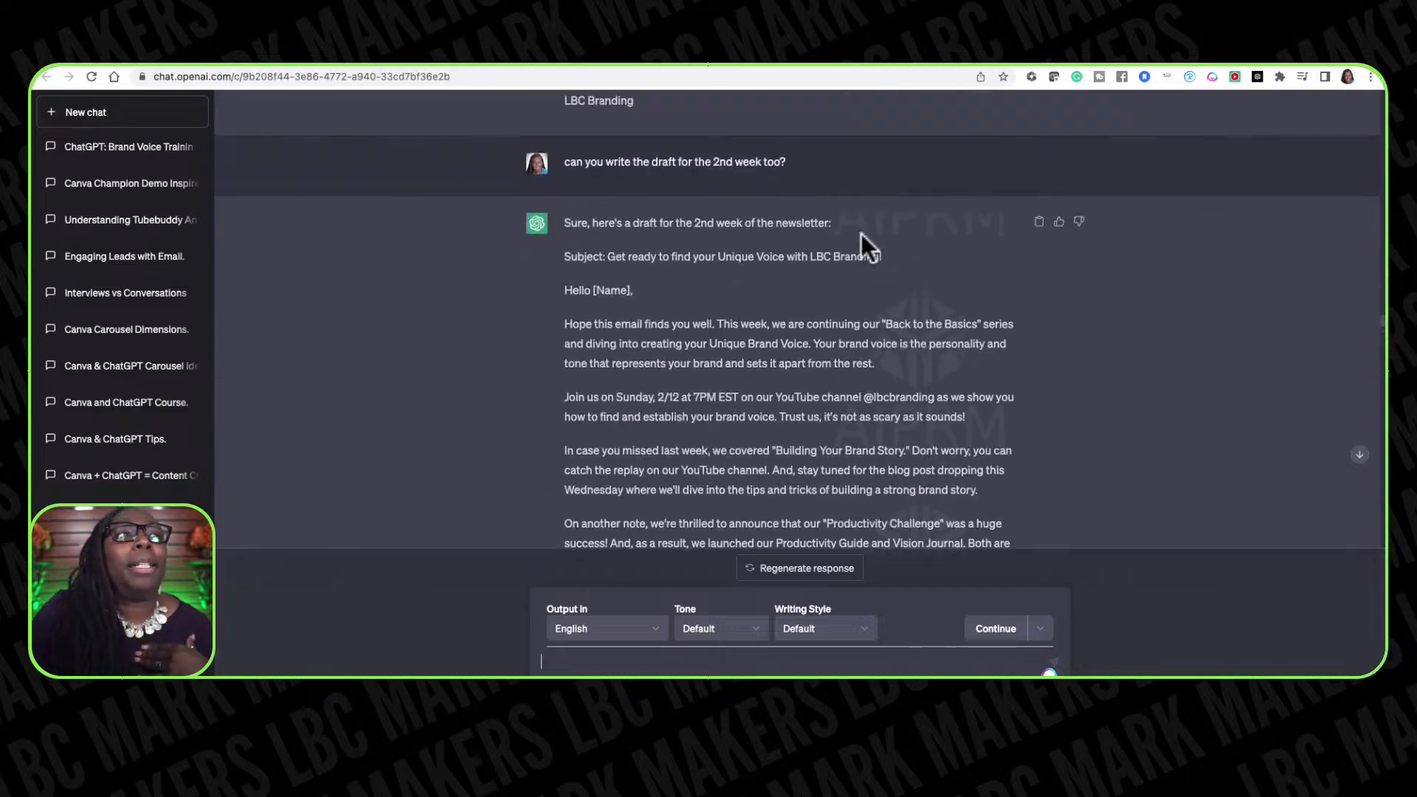
{"action": "scroll", "coordinate": [862, 233], "scroll_direction": "up", "scroll_amount": 15}
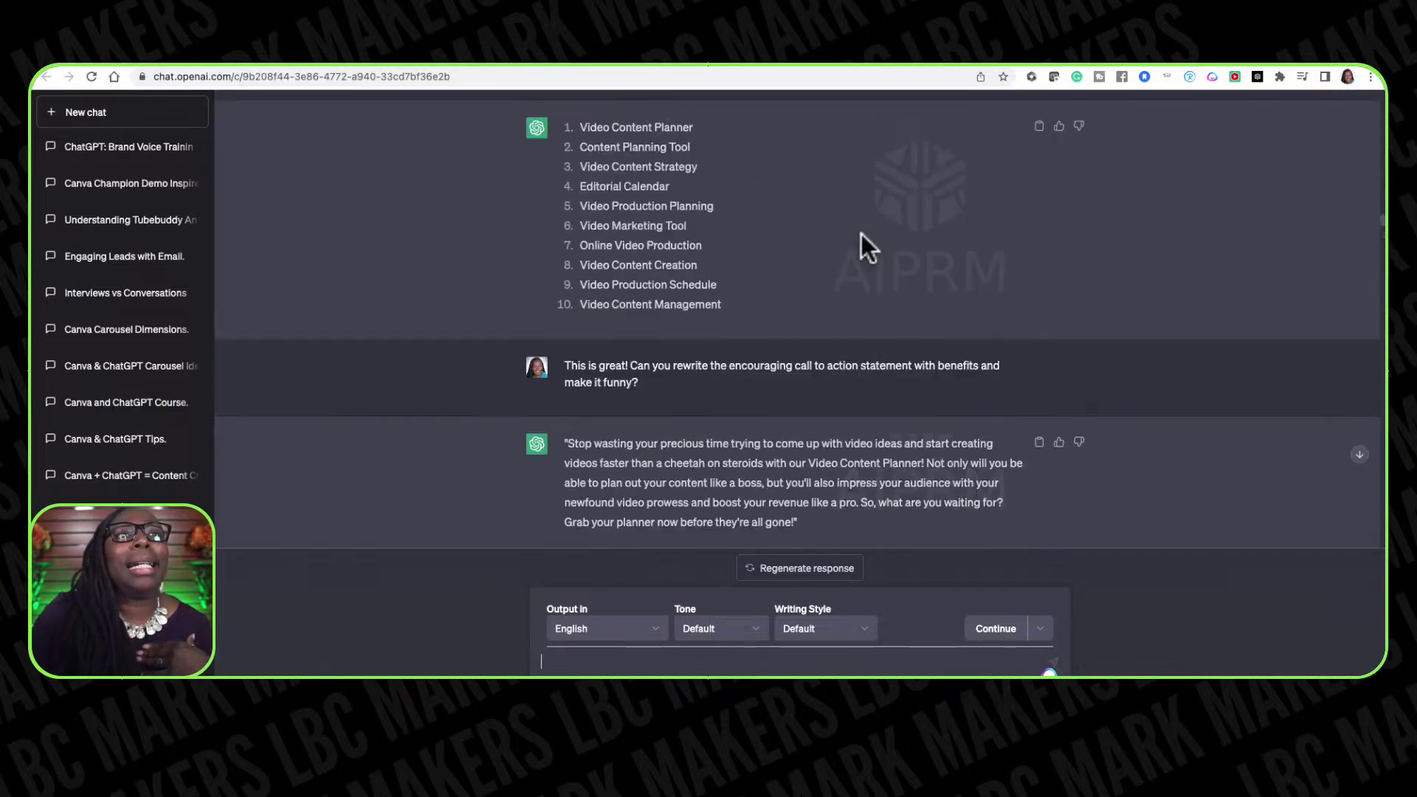
{"action": "scroll", "coordinate": [861, 234], "scroll_direction": "up", "scroll_amount": 15}
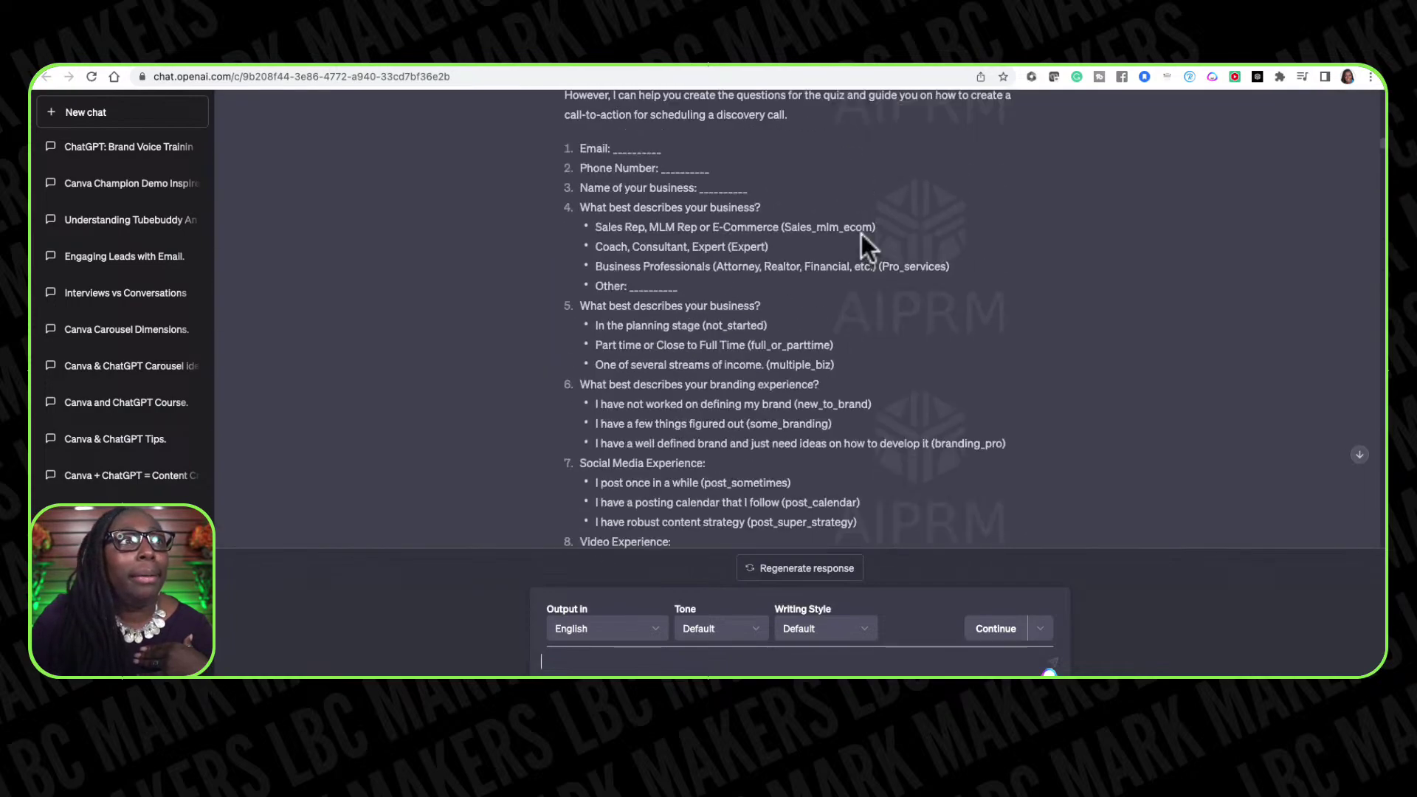
{"action": "scroll", "coordinate": [861, 234], "scroll_direction": "up", "scroll_amount": 5}
{"action": "scroll", "coordinate": [864, 243], "scroll_direction": "up", "scroll_amount": 2}
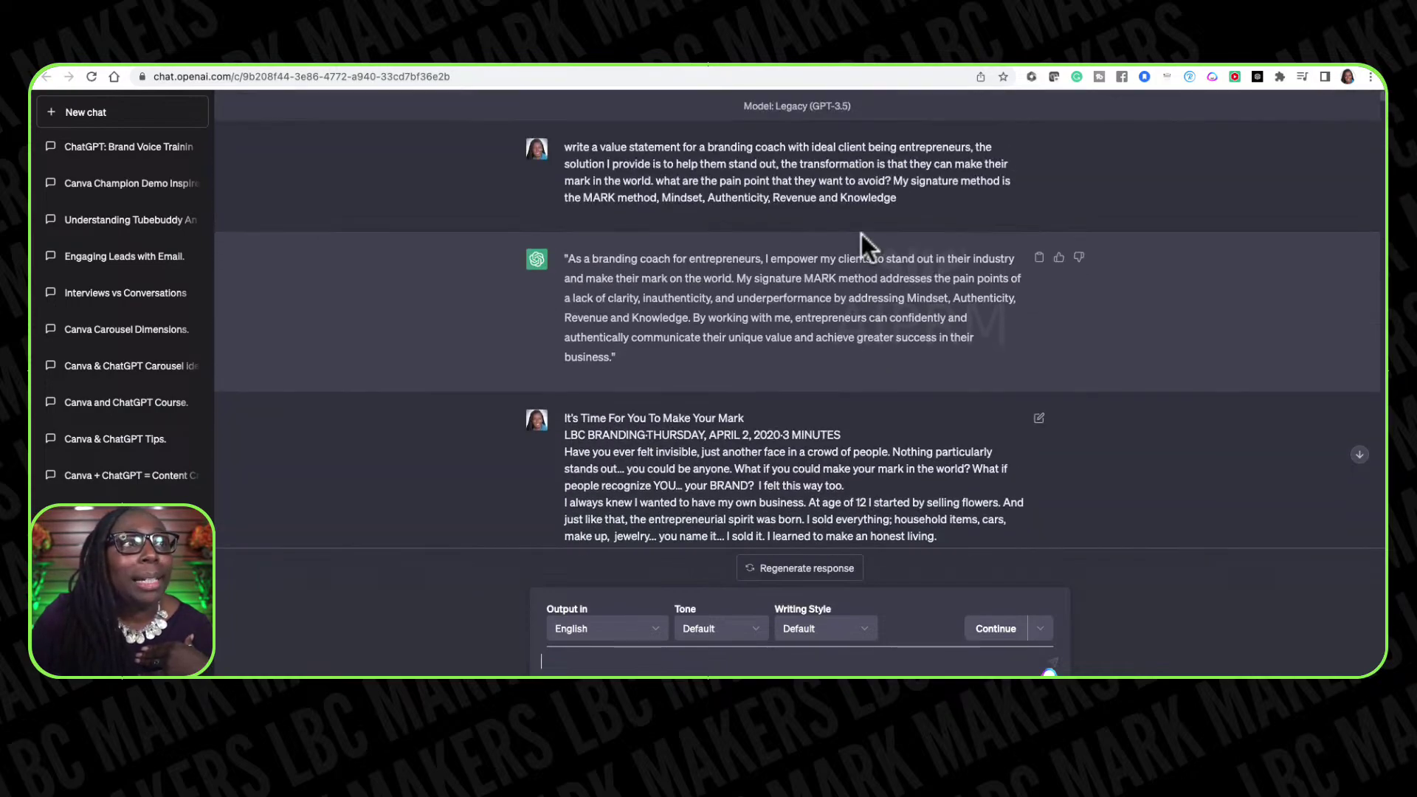
Step: Review the branding coach value statement and the pasted brand story titled It's Time For You To Make Your Mark
{"action": "scroll", "coordinate": [864, 244], "scroll_direction": "down", "scroll_amount": 2}
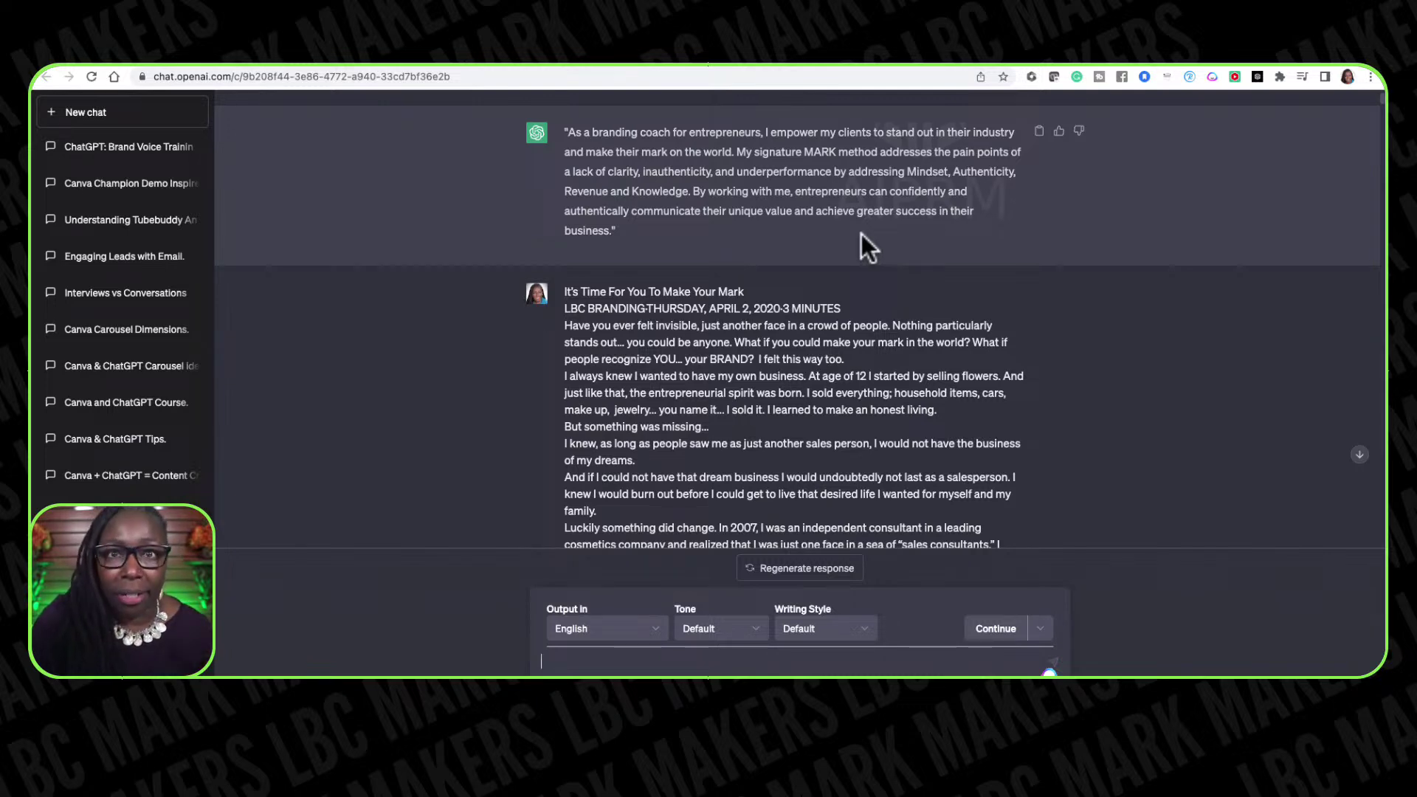
{"action": "scroll", "coordinate": [862, 233], "scroll_direction": "up", "scroll_amount": 3}
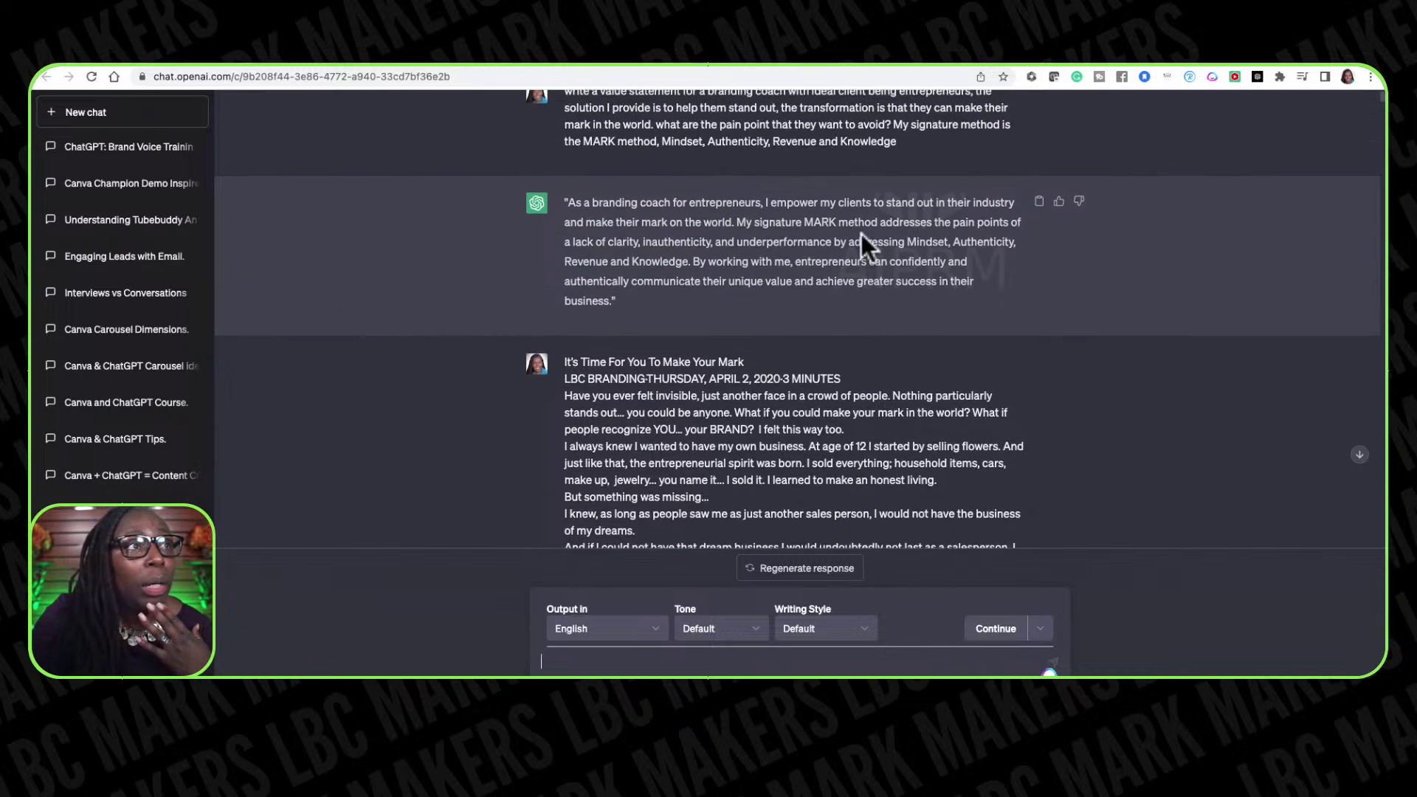
{"action": "scroll", "coordinate": [863, 235], "scroll_direction": "down", "scroll_amount": 3}
{"action": "scroll", "coordinate": [863, 237], "scroll_direction": "down", "scroll_amount": 1}
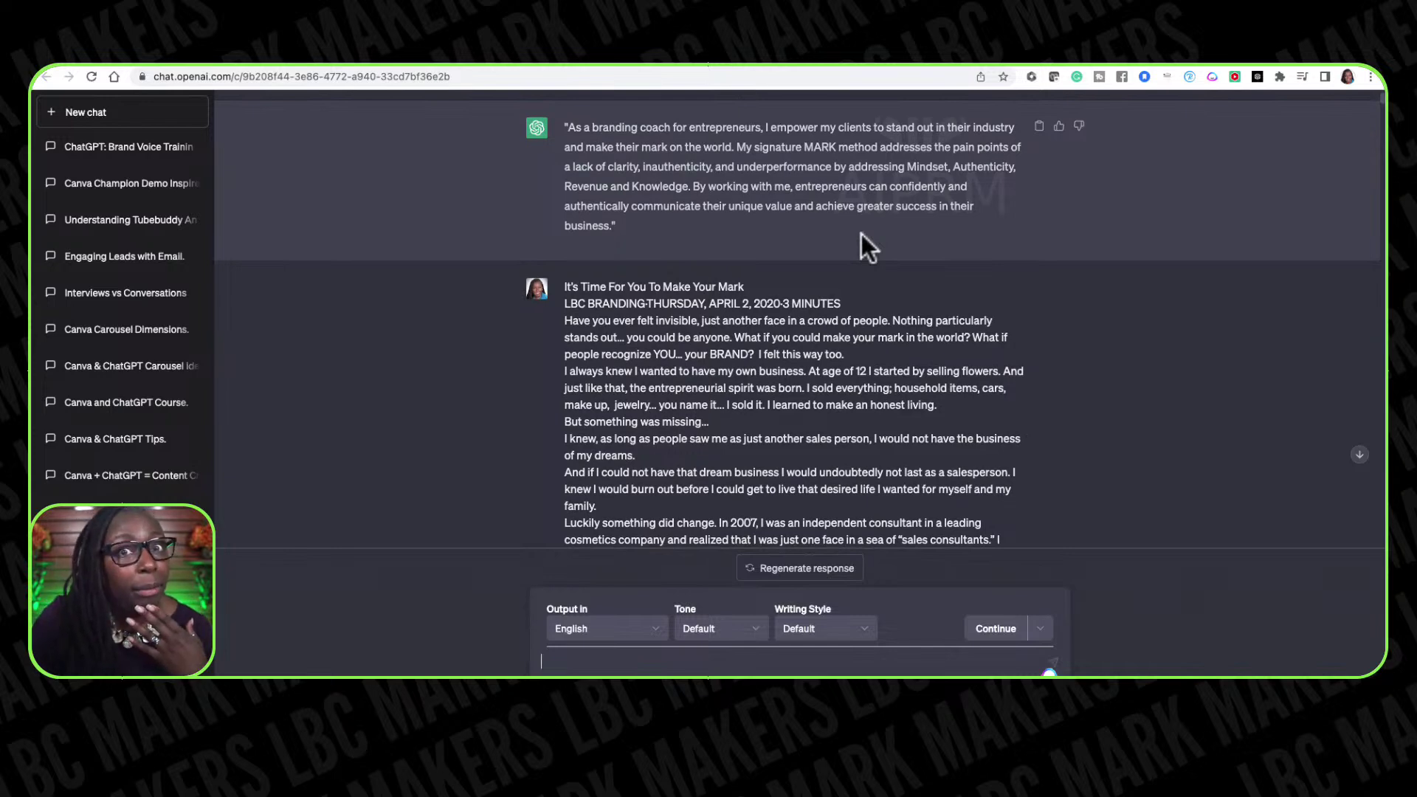
{"action": "scroll", "coordinate": [862, 234], "scroll_direction": "down", "scroll_amount": 3}
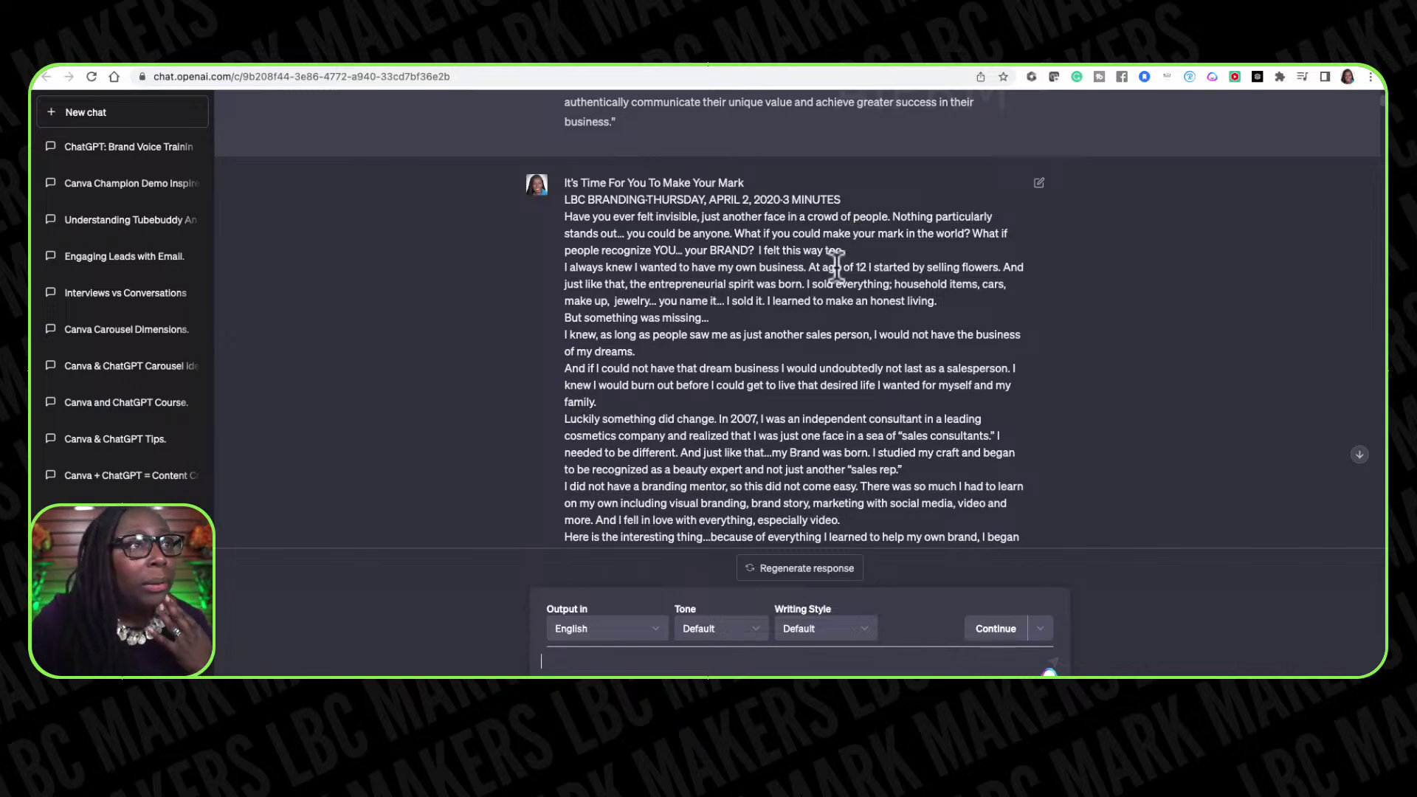
{"action": "scroll", "coordinate": [874, 272], "scroll_direction": "down", "scroll_amount": 1}
{"action": "scroll", "coordinate": [873, 272], "scroll_direction": "down", "scroll_amount": 3}
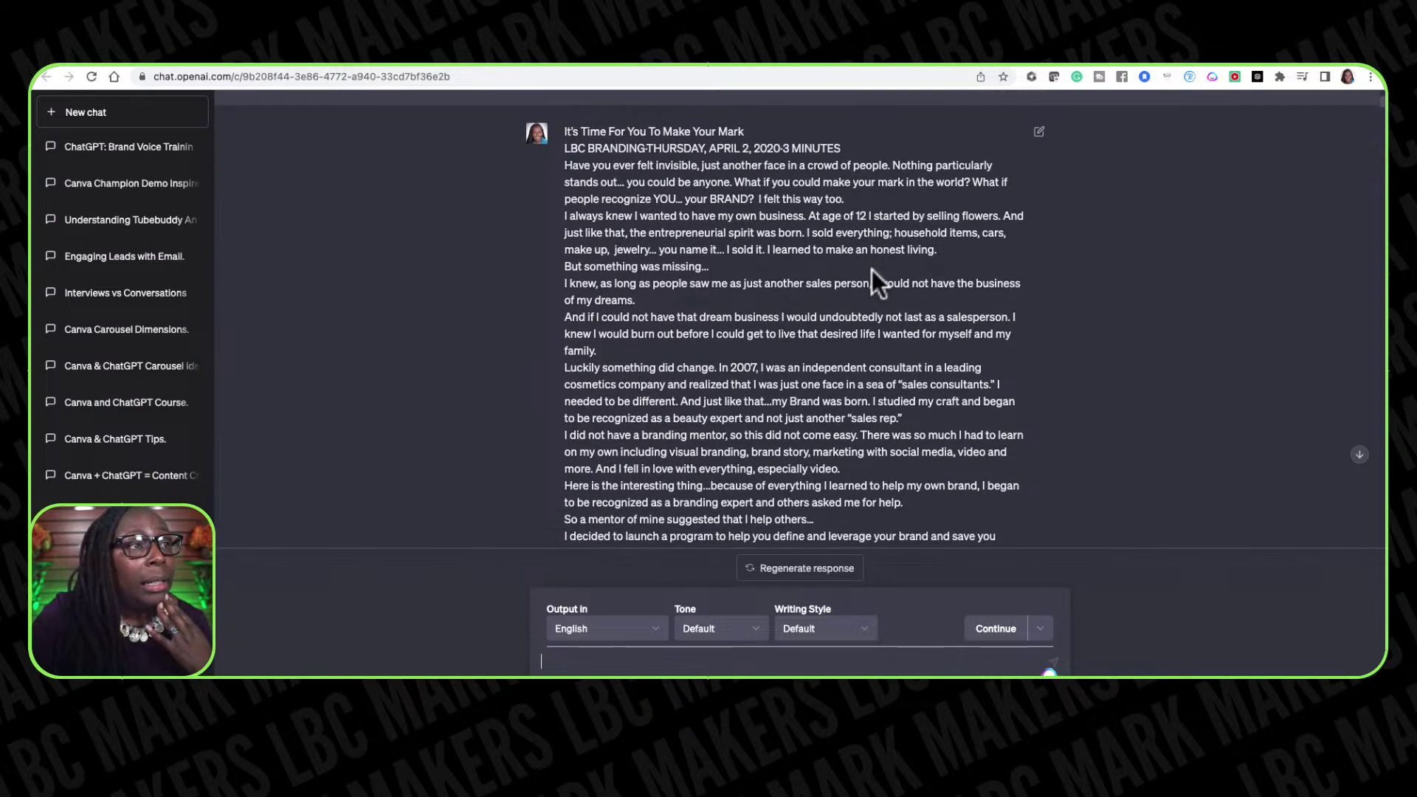
{"action": "scroll", "coordinate": [871, 277], "scroll_direction": "down", "scroll_amount": 1}
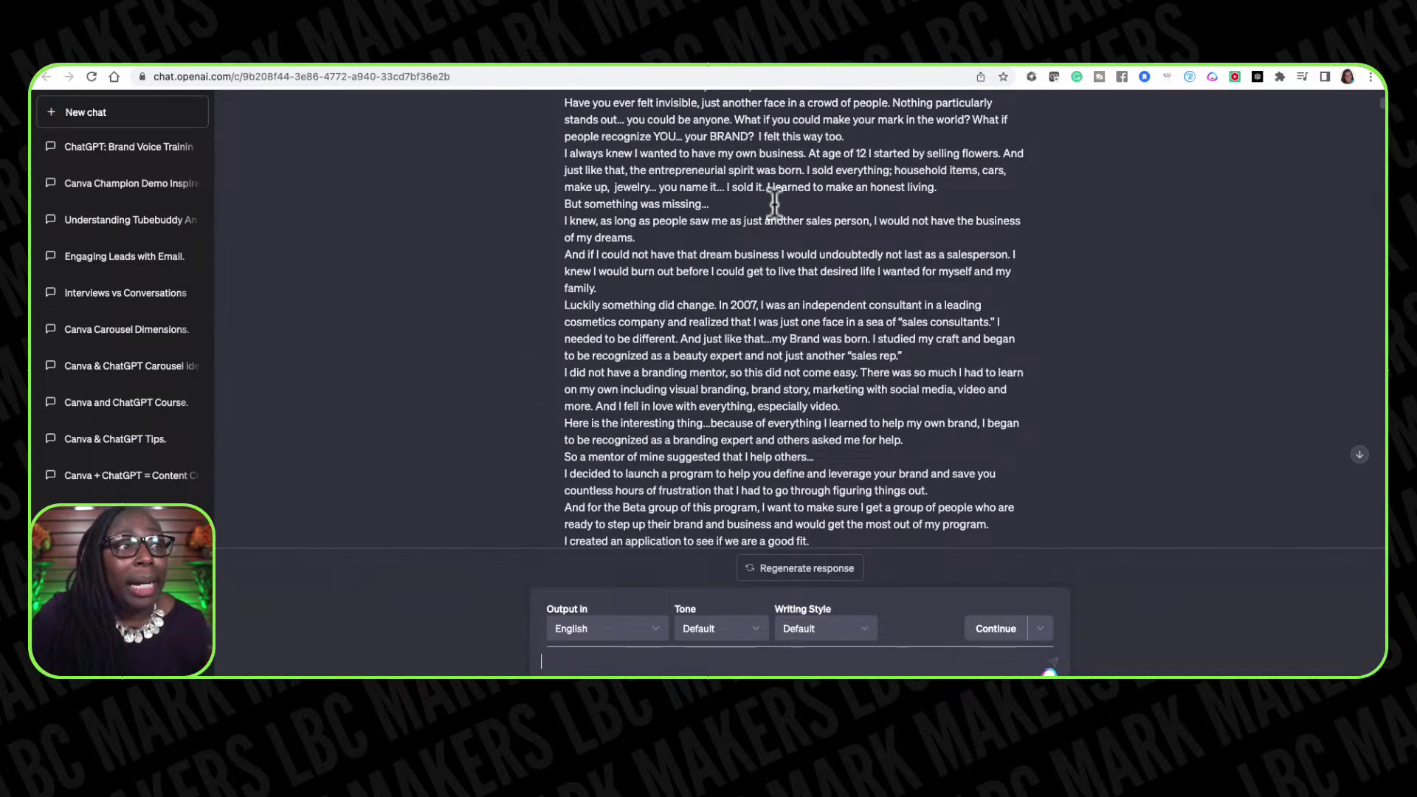
{"action": "scroll", "coordinate": [801, 238], "scroll_direction": "down", "scroll_amount": 1}
{"action": "scroll", "coordinate": [801, 238], "scroll_direction": "up", "scroll_amount": 6}
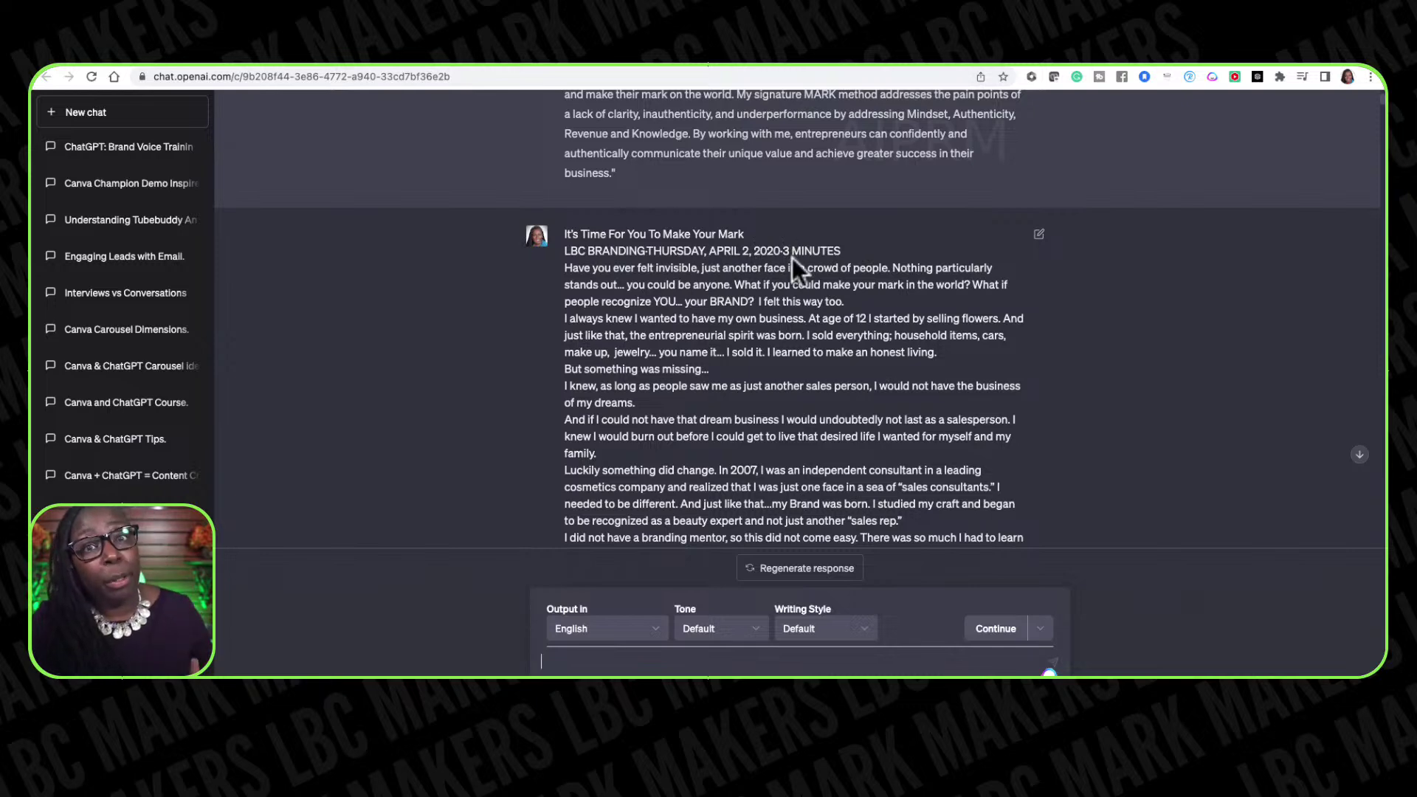
{"action": "scroll", "coordinate": [772, 258], "scroll_direction": "down", "scroll_amount": 3}
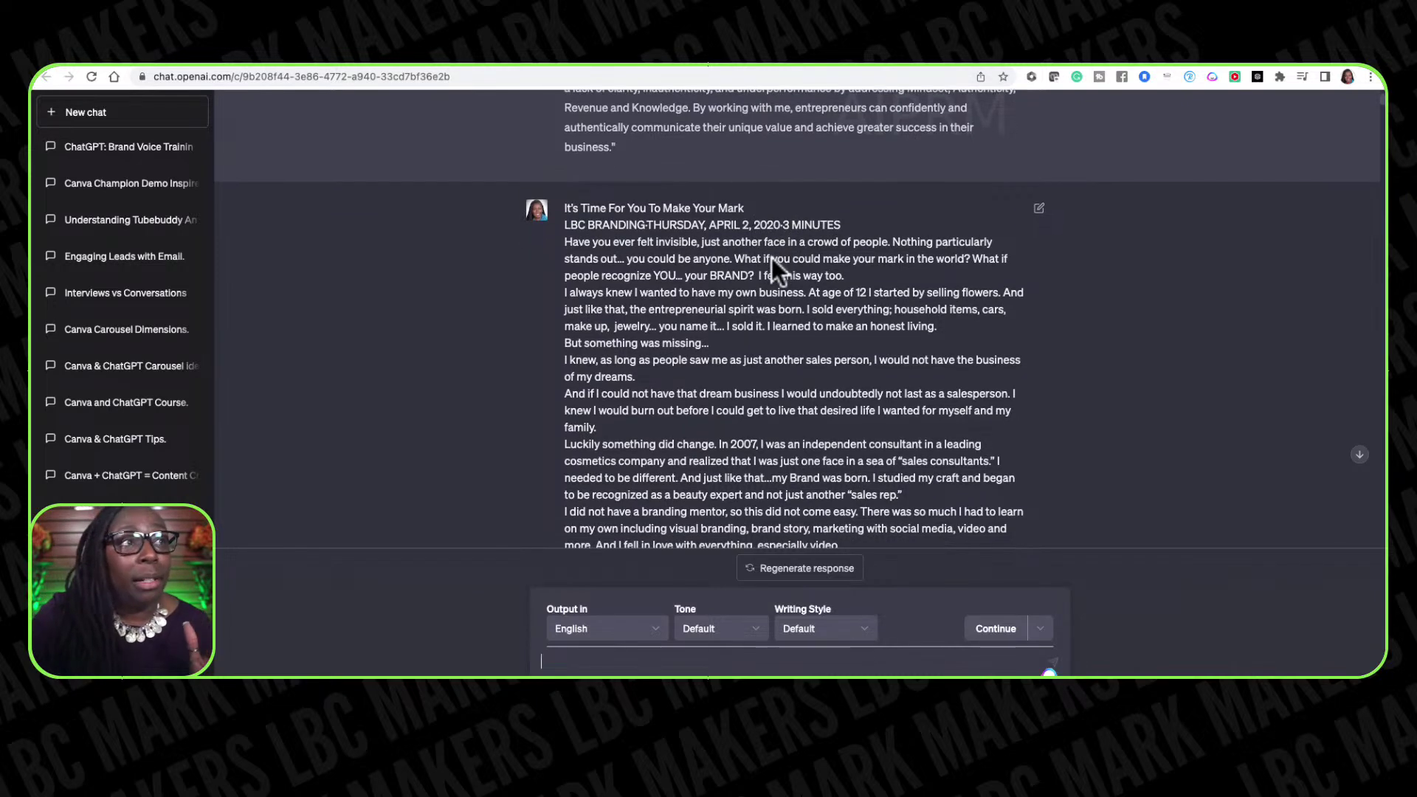
{"action": "scroll", "coordinate": [772, 258], "scroll_direction": "down", "scroll_amount": 3}
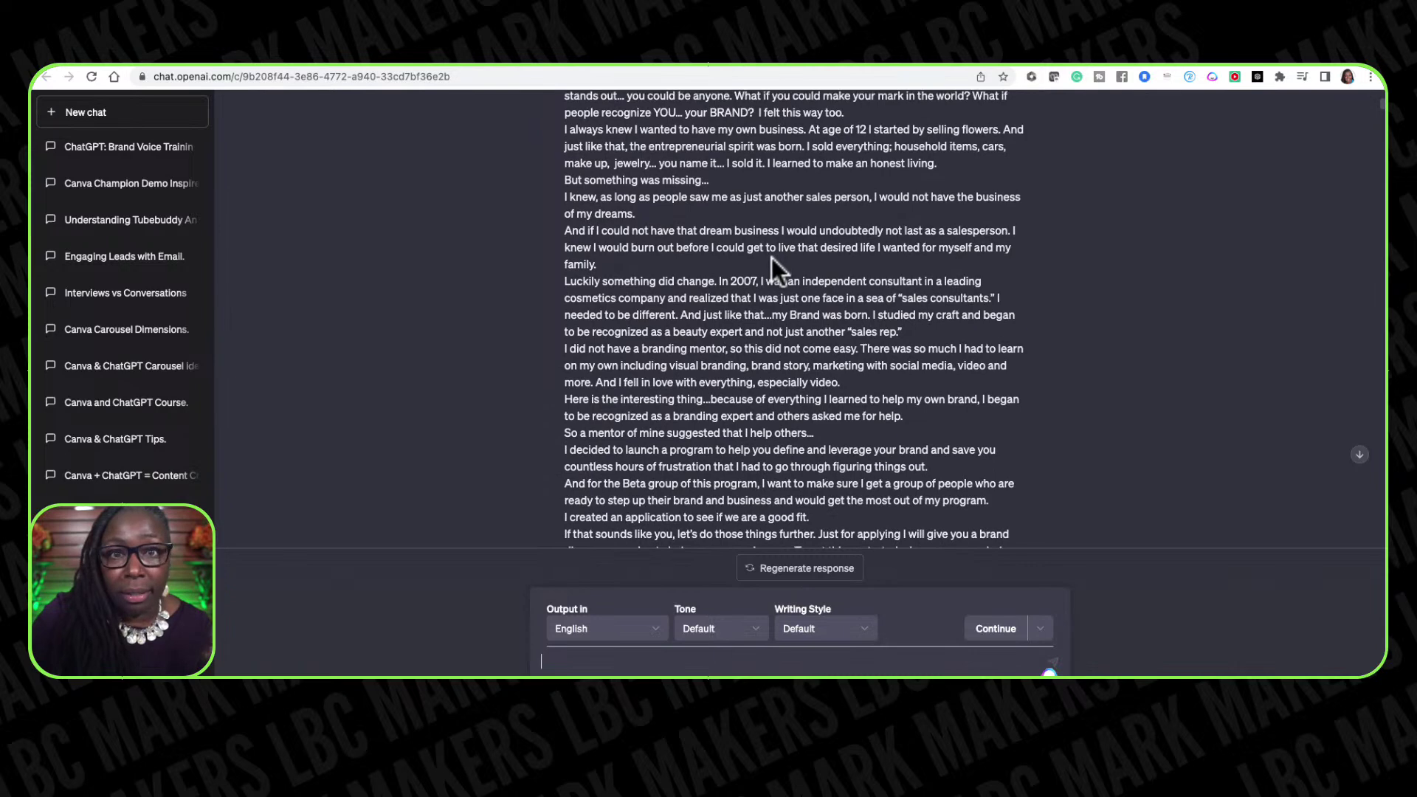
Step: Read the request to rewrite the story for the about me page and the full rewritten version in the reply
{"action": "scroll", "coordinate": [772, 258], "scroll_direction": "down", "scroll_amount": 4}
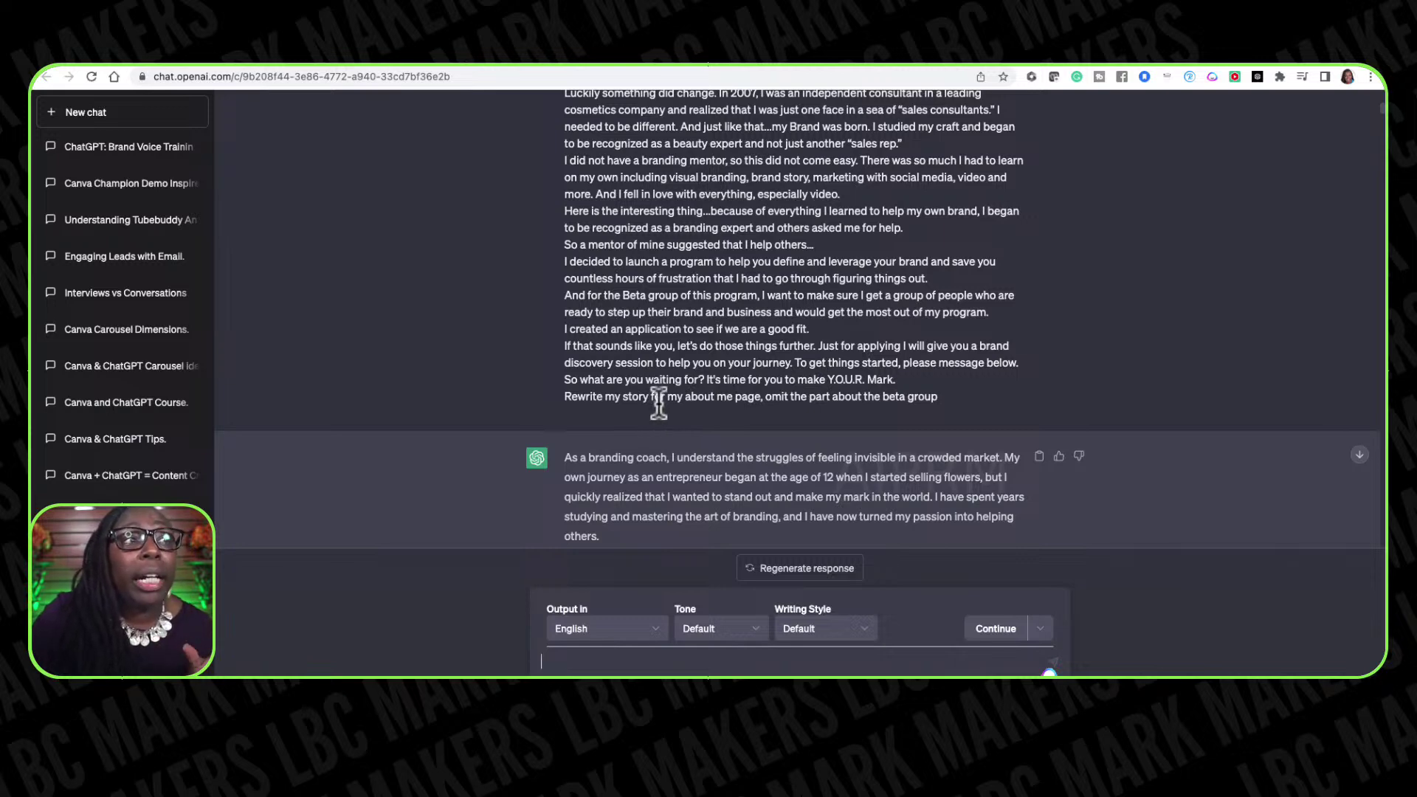
{"action": "scroll", "coordinate": [657, 403], "scroll_direction": "down", "scroll_amount": 2}
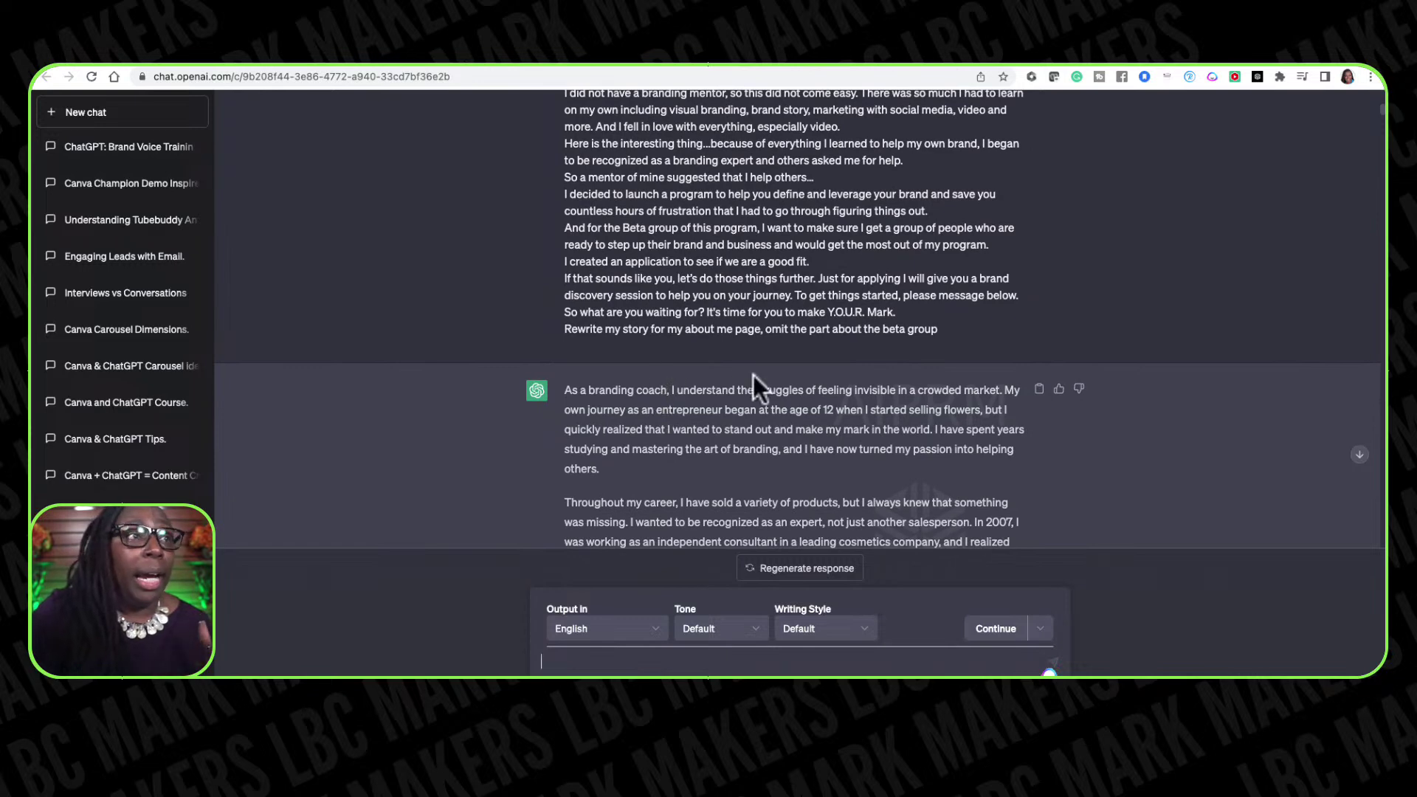
{"action": "scroll", "coordinate": [753, 375], "scroll_direction": "down", "scroll_amount": 2}
{"action": "scroll", "coordinate": [753, 375], "scroll_direction": "down", "scroll_amount": 5}
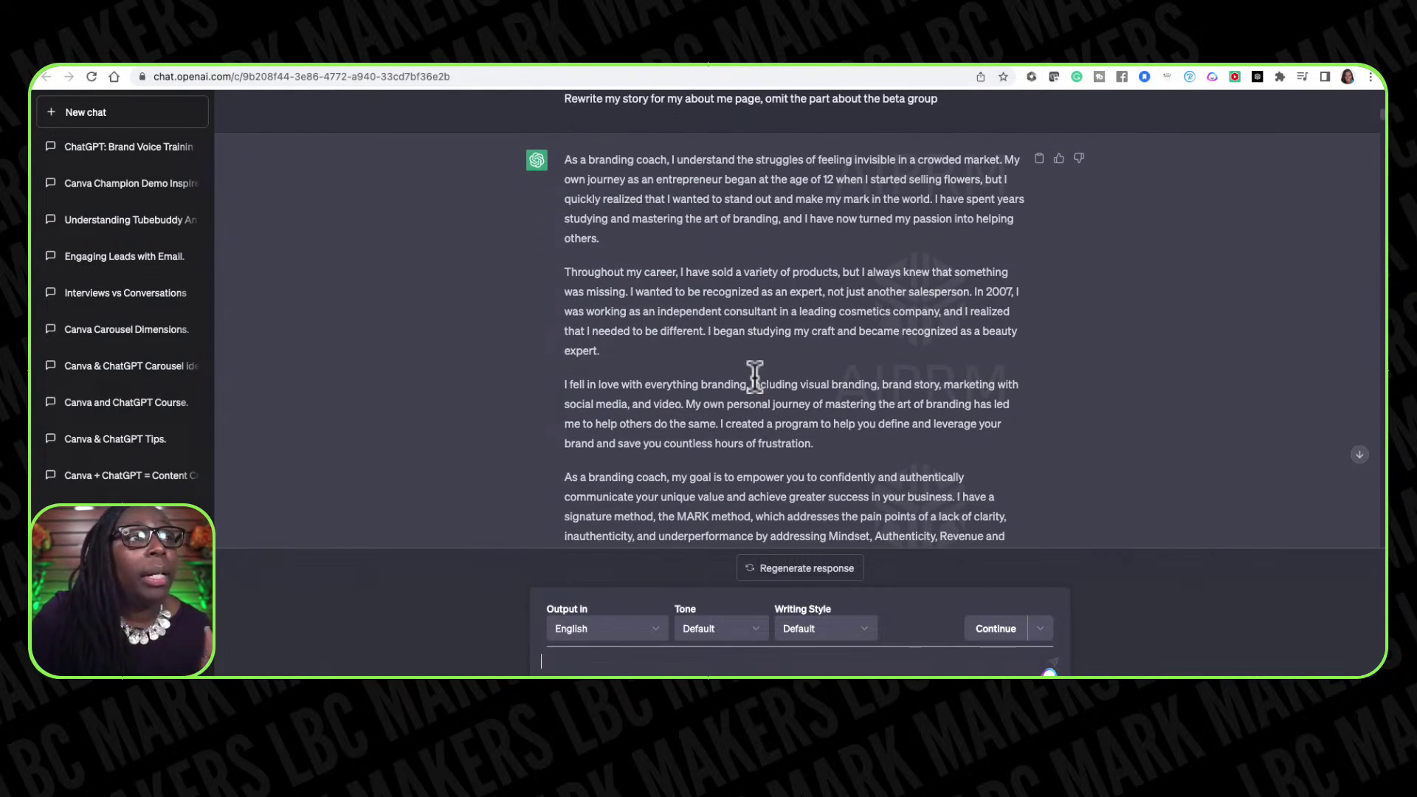
{"action": "scroll", "coordinate": [755, 377], "scroll_direction": "down", "scroll_amount": 2}
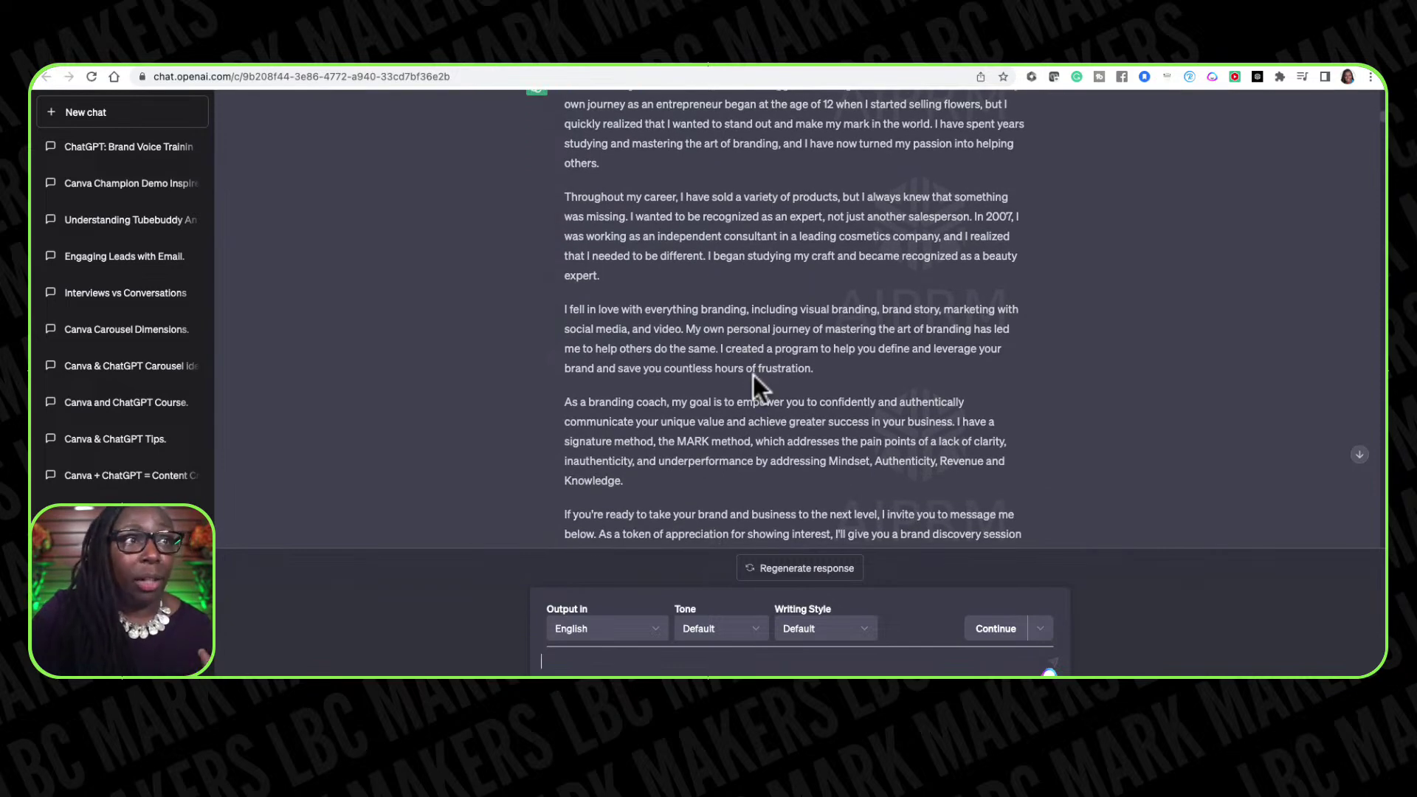
{"action": "scroll", "coordinate": [753, 375], "scroll_direction": "down", "scroll_amount": 3}
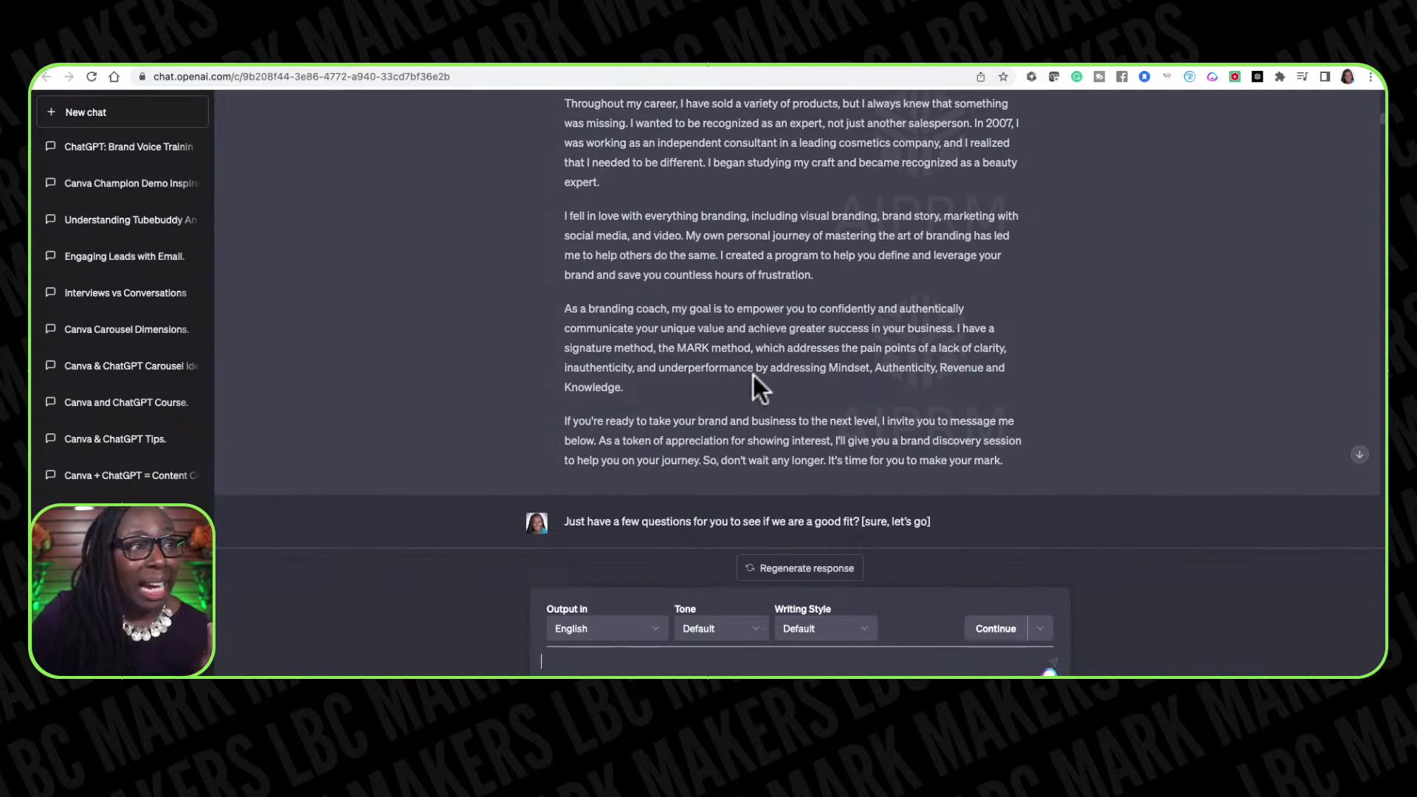
{"action": "scroll", "coordinate": [753, 375], "scroll_direction": "down", "scroll_amount": 3}
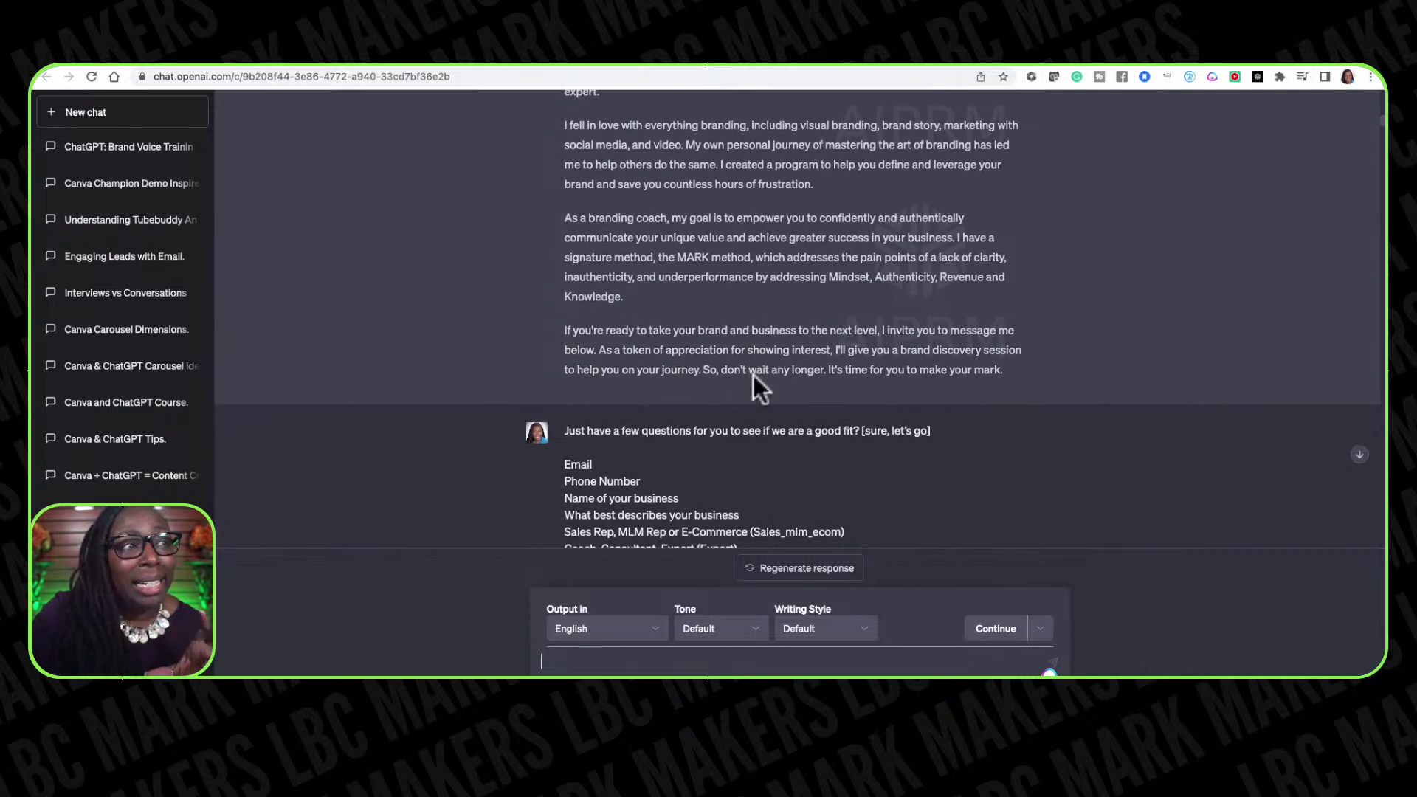
{"action": "scroll", "coordinate": [752, 375], "scroll_direction": "down", "scroll_amount": 1}
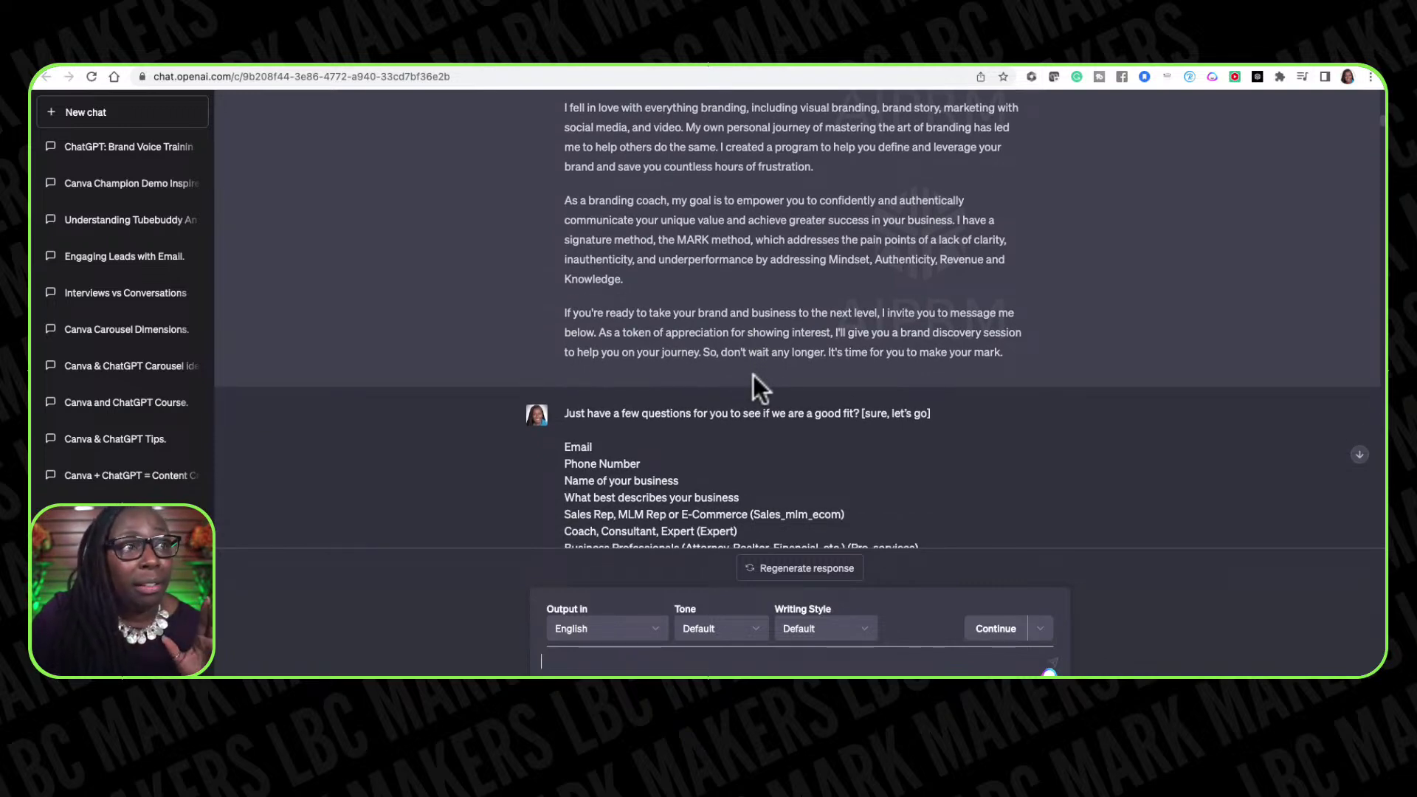
Step: Examine the client-fit questionnaire prompt for the discovery call and the quiz questions given in the reply
{"action": "scroll", "coordinate": [753, 375], "scroll_direction": "down", "scroll_amount": 3}
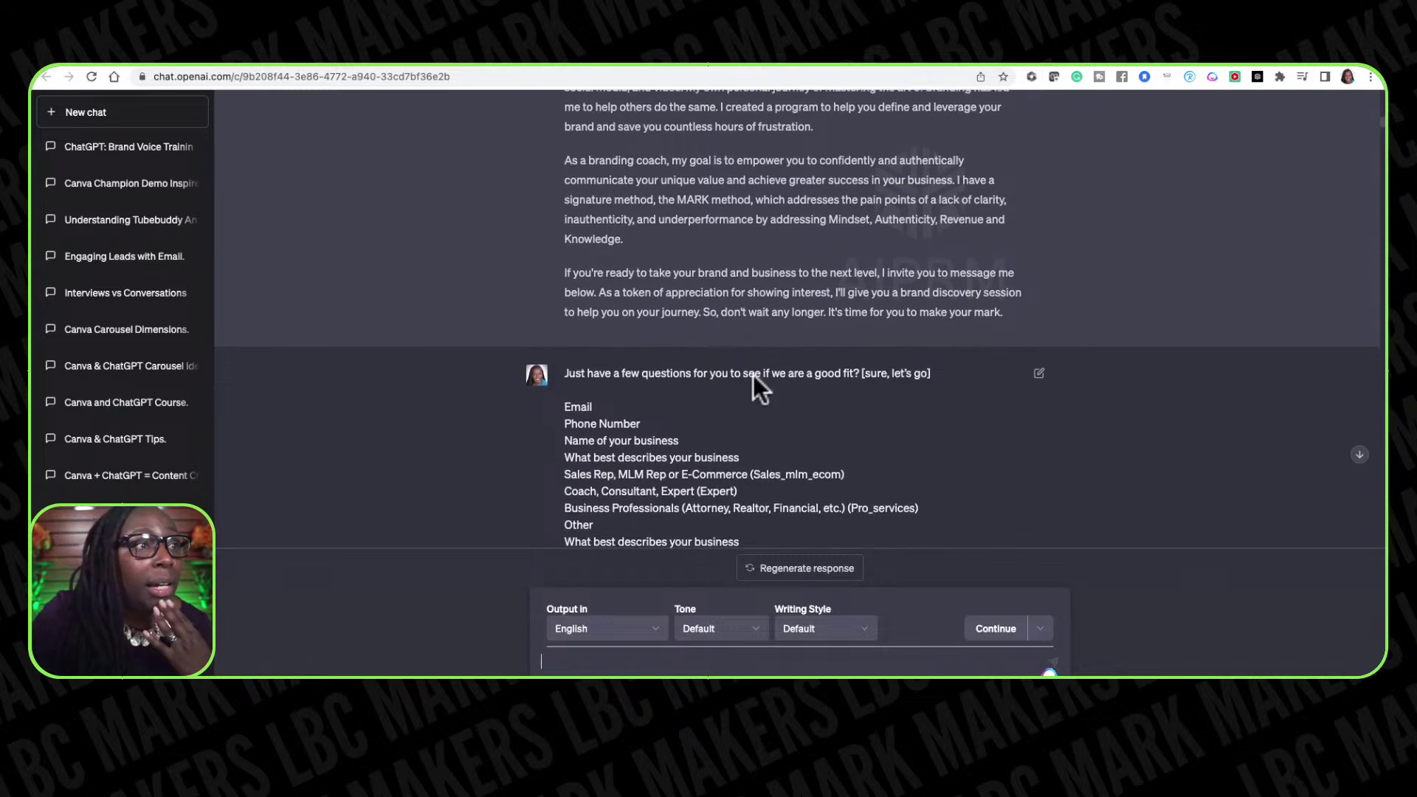
{"action": "scroll", "coordinate": [753, 375], "scroll_direction": "down", "scroll_amount": 15}
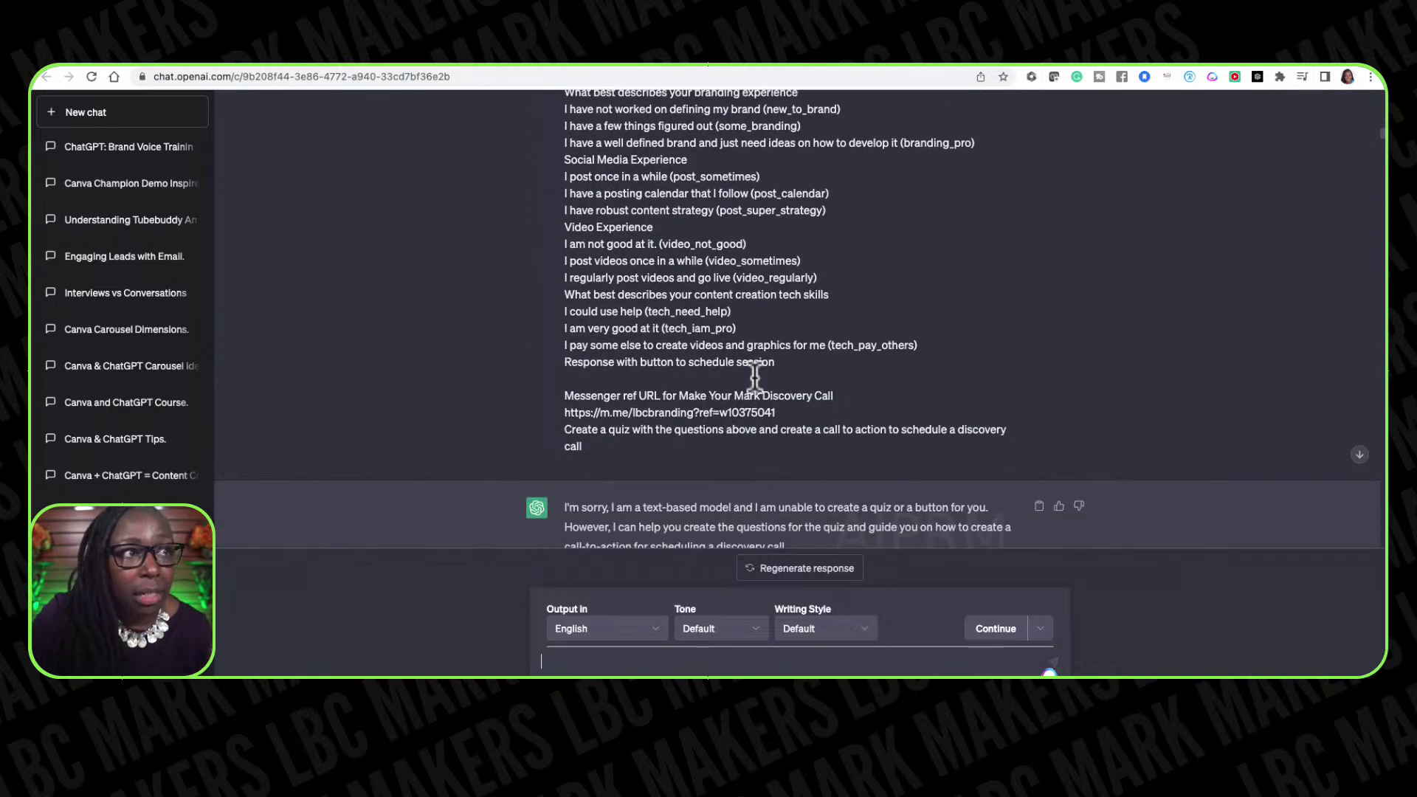
{"action": "scroll", "coordinate": [753, 375], "scroll_direction": "down", "scroll_amount": 8}
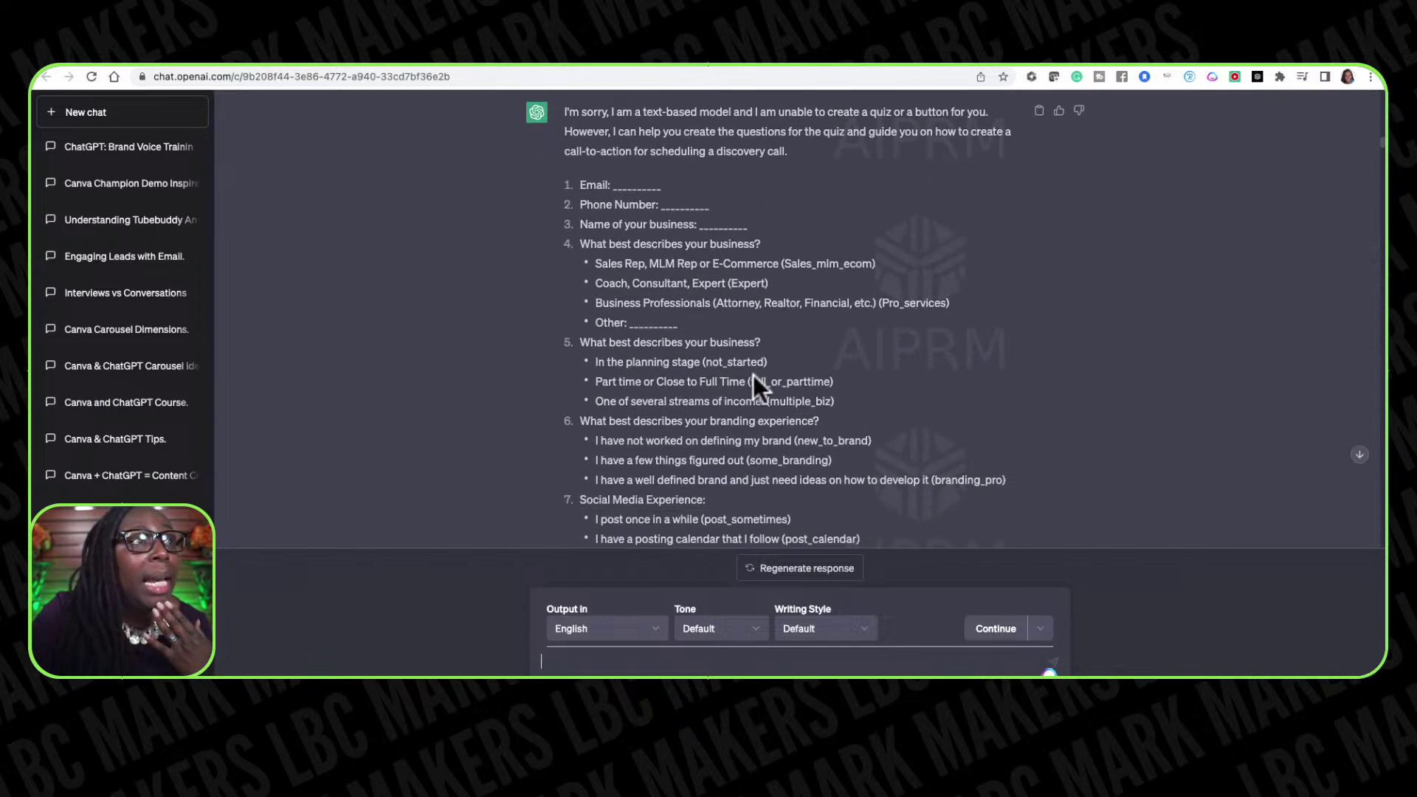
{"action": "scroll", "coordinate": [754, 375], "scroll_direction": "down", "scroll_amount": 1}
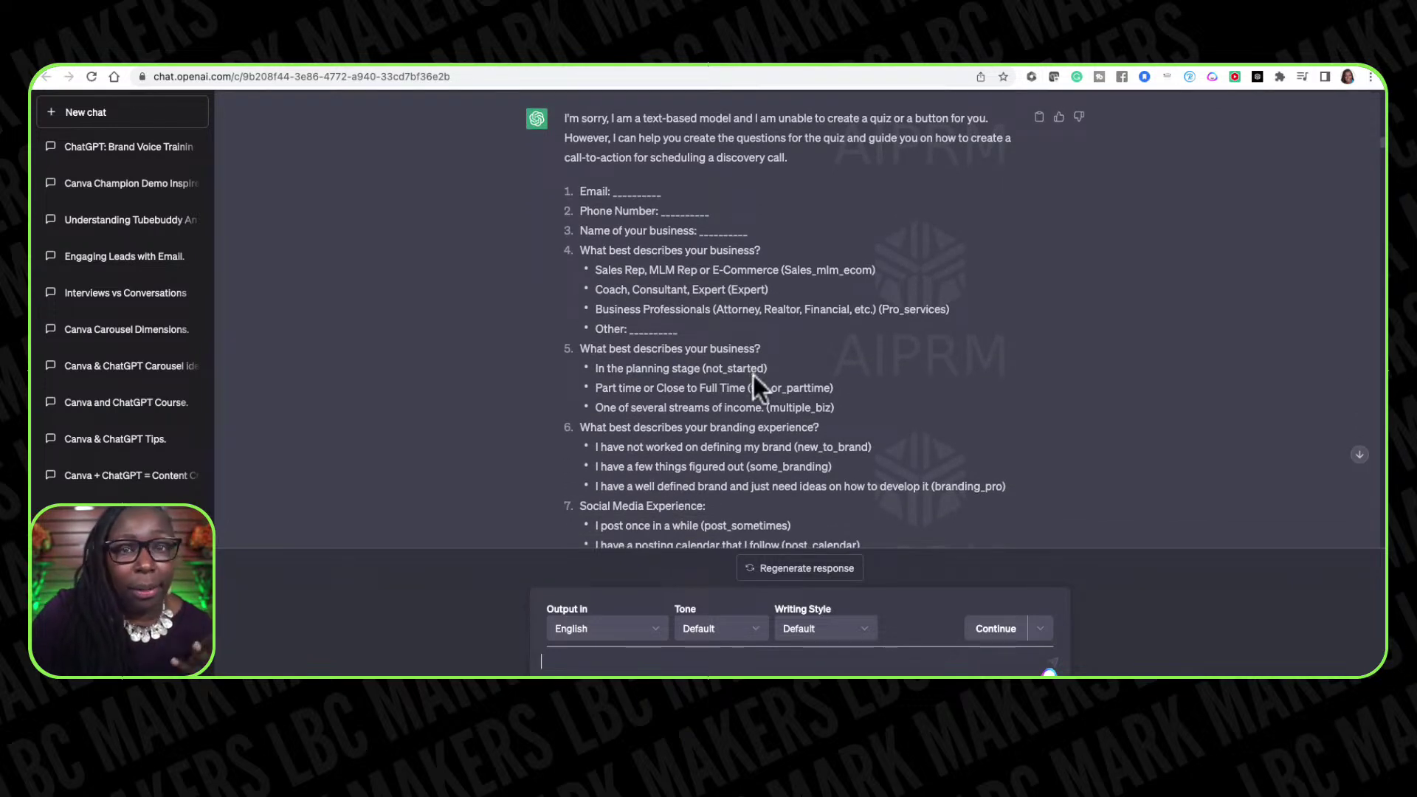
{"action": "scroll", "coordinate": [753, 375], "scroll_direction": "up", "scroll_amount": 1}
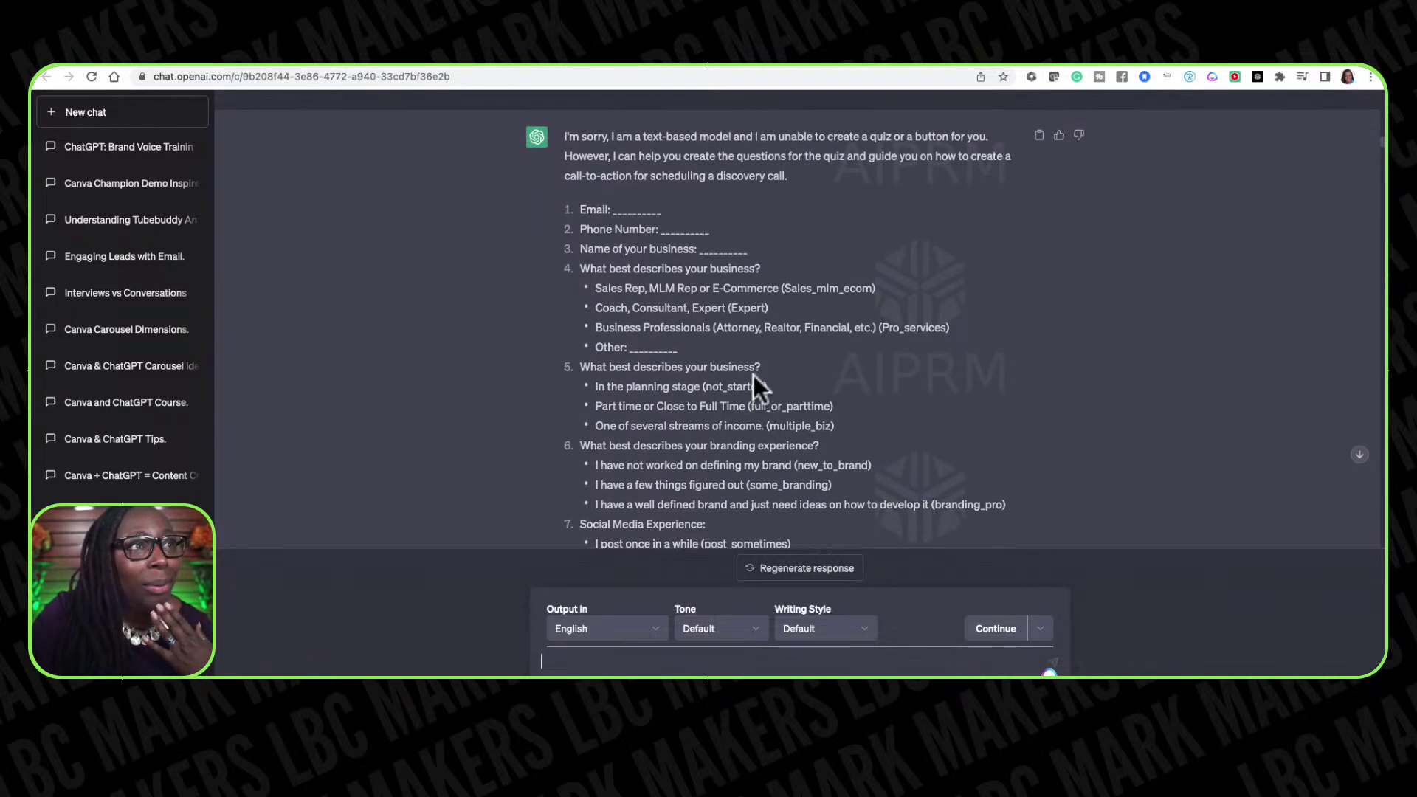
Step: Review the prompt asking for an if this, then that for the quiz and the suggested actions in the reply
{"action": "scroll", "coordinate": [753, 375], "scroll_direction": "down", "scroll_amount": 12}
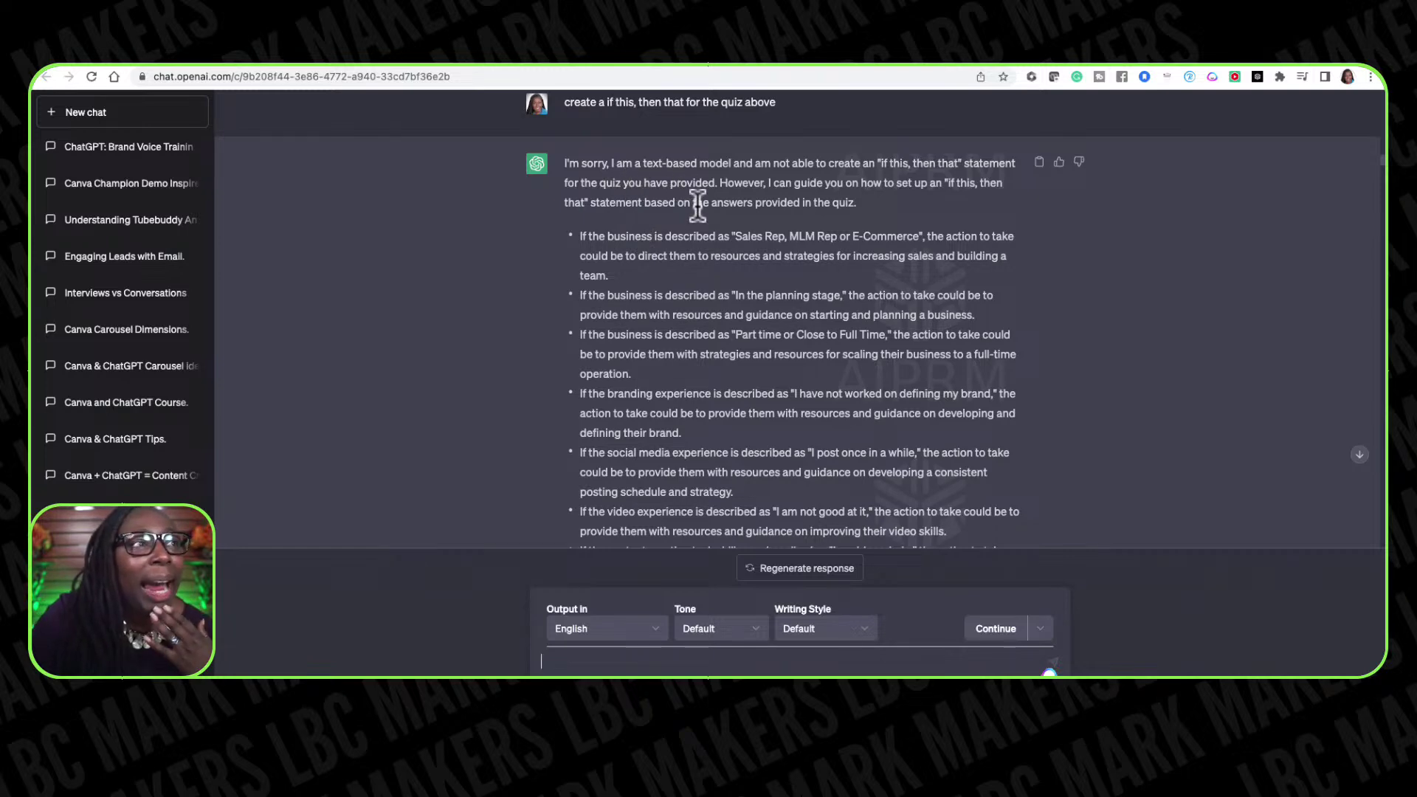
{"action": "scroll", "coordinate": [690, 214], "scroll_direction": "down", "scroll_amount": 3}
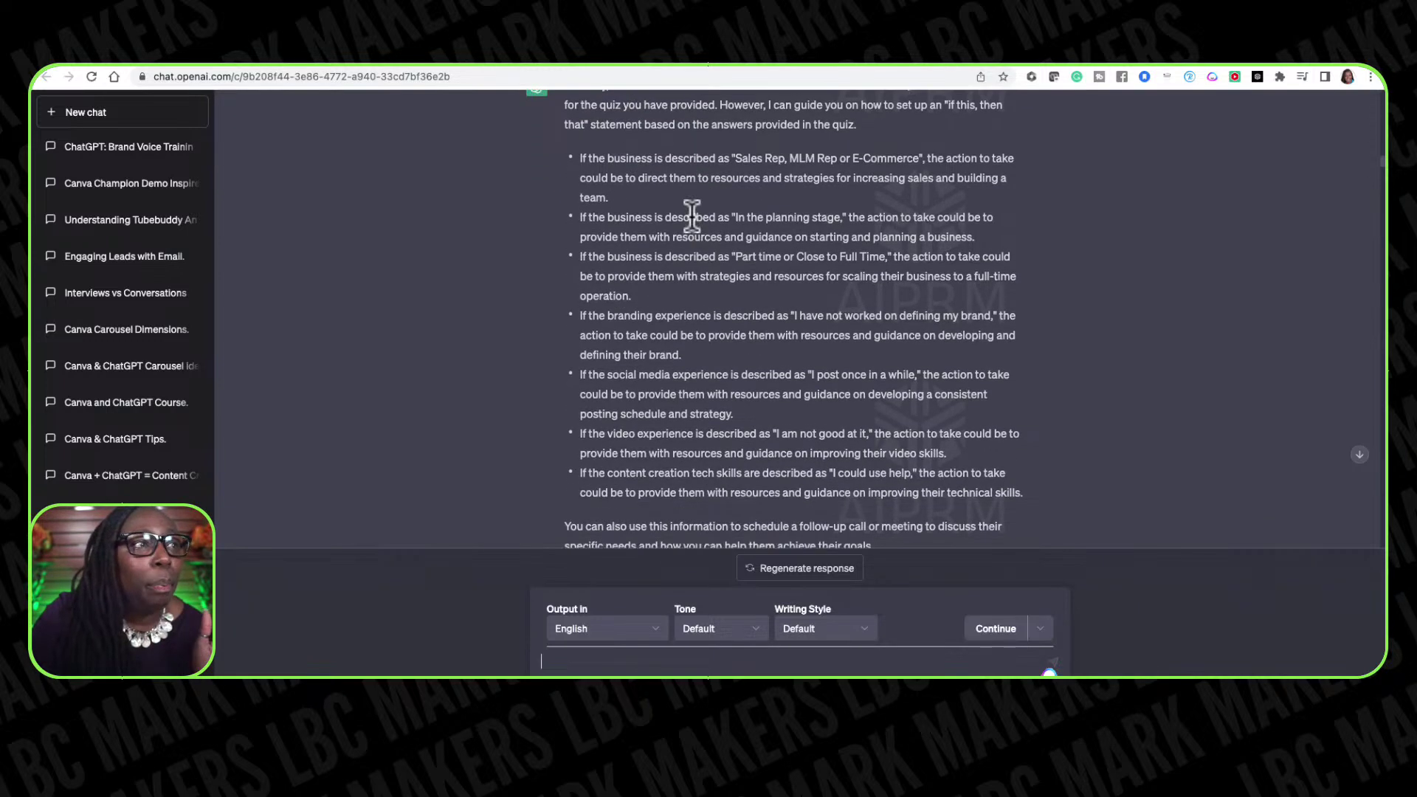
{"action": "scroll", "coordinate": [691, 215], "scroll_direction": "down", "scroll_amount": 3}
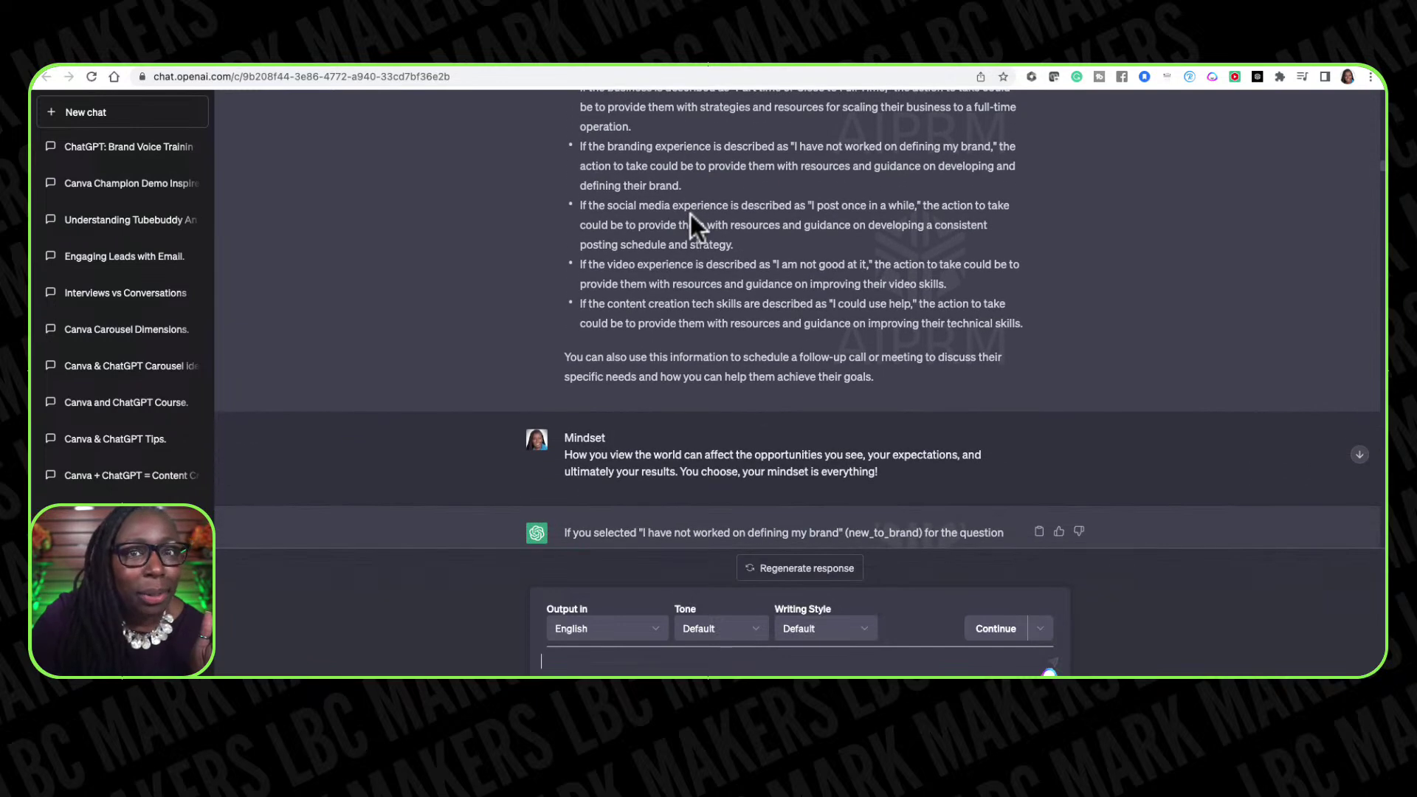
{"action": "scroll", "coordinate": [690, 214], "scroll_direction": "down", "scroll_amount": 2}
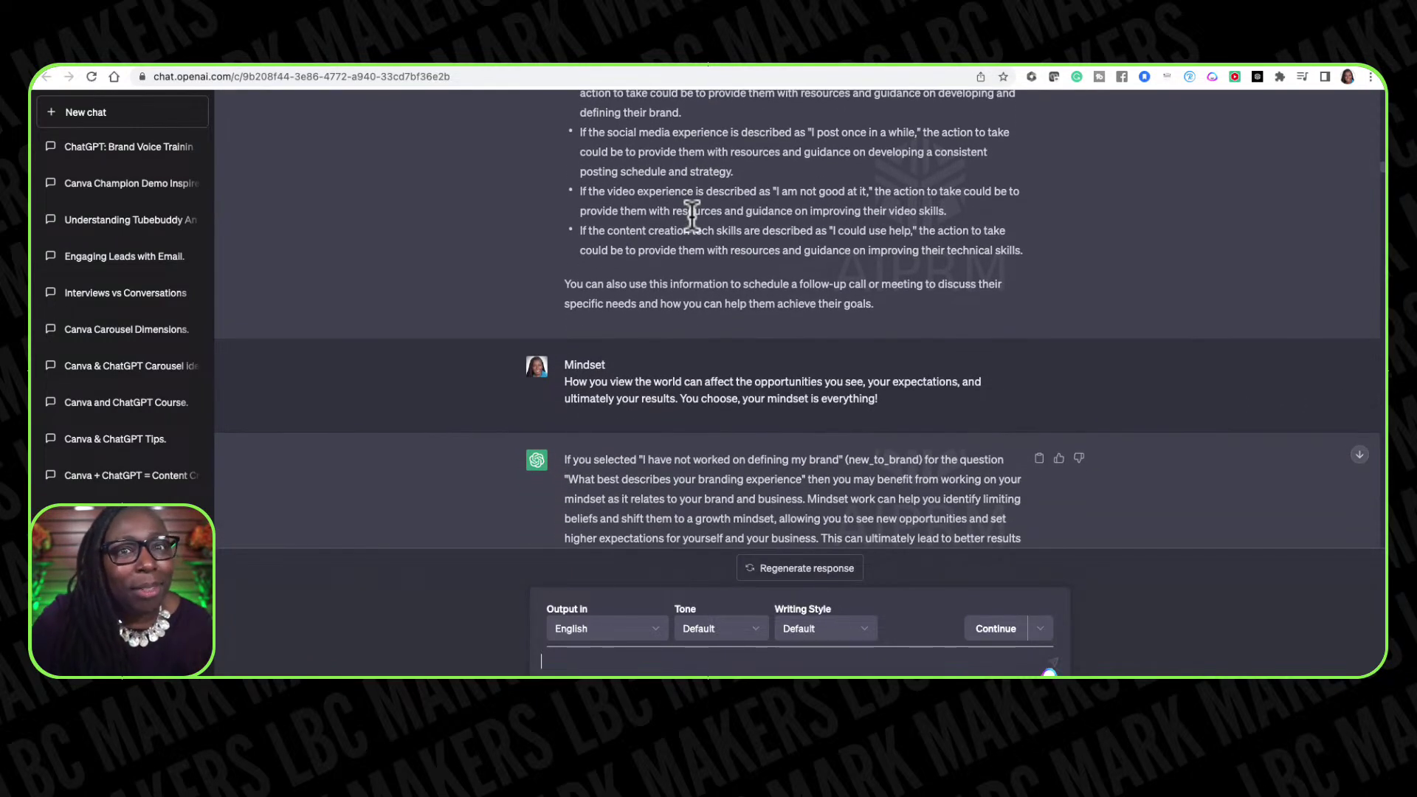
Step: Read the Mindset and Authenticity prompts and the Revenue and Knowledge blurbs written in the same style
{"action": "scroll", "coordinate": [691, 214], "scroll_direction": "down", "scroll_amount": 2}
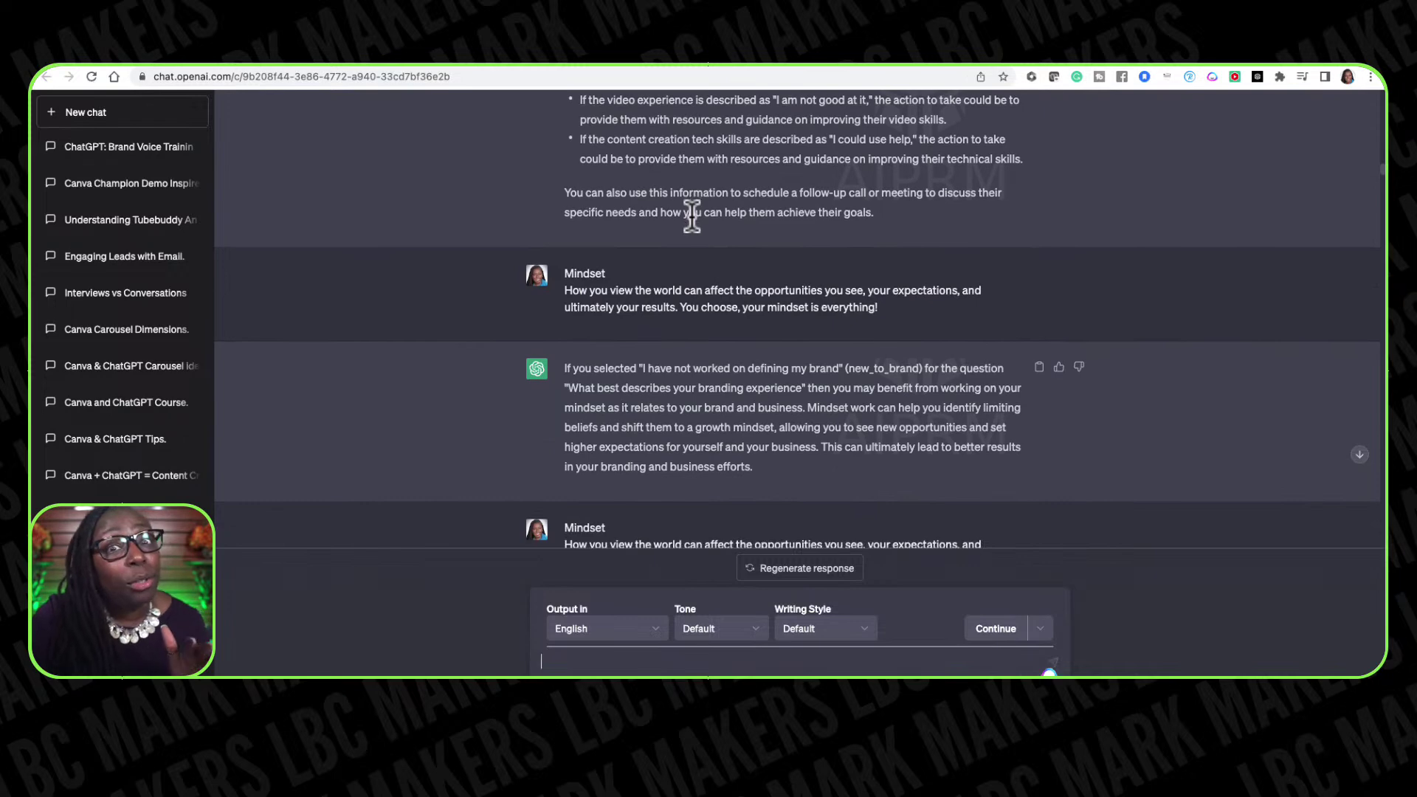
{"action": "scroll", "coordinate": [692, 215], "scroll_direction": "down", "scroll_amount": 1}
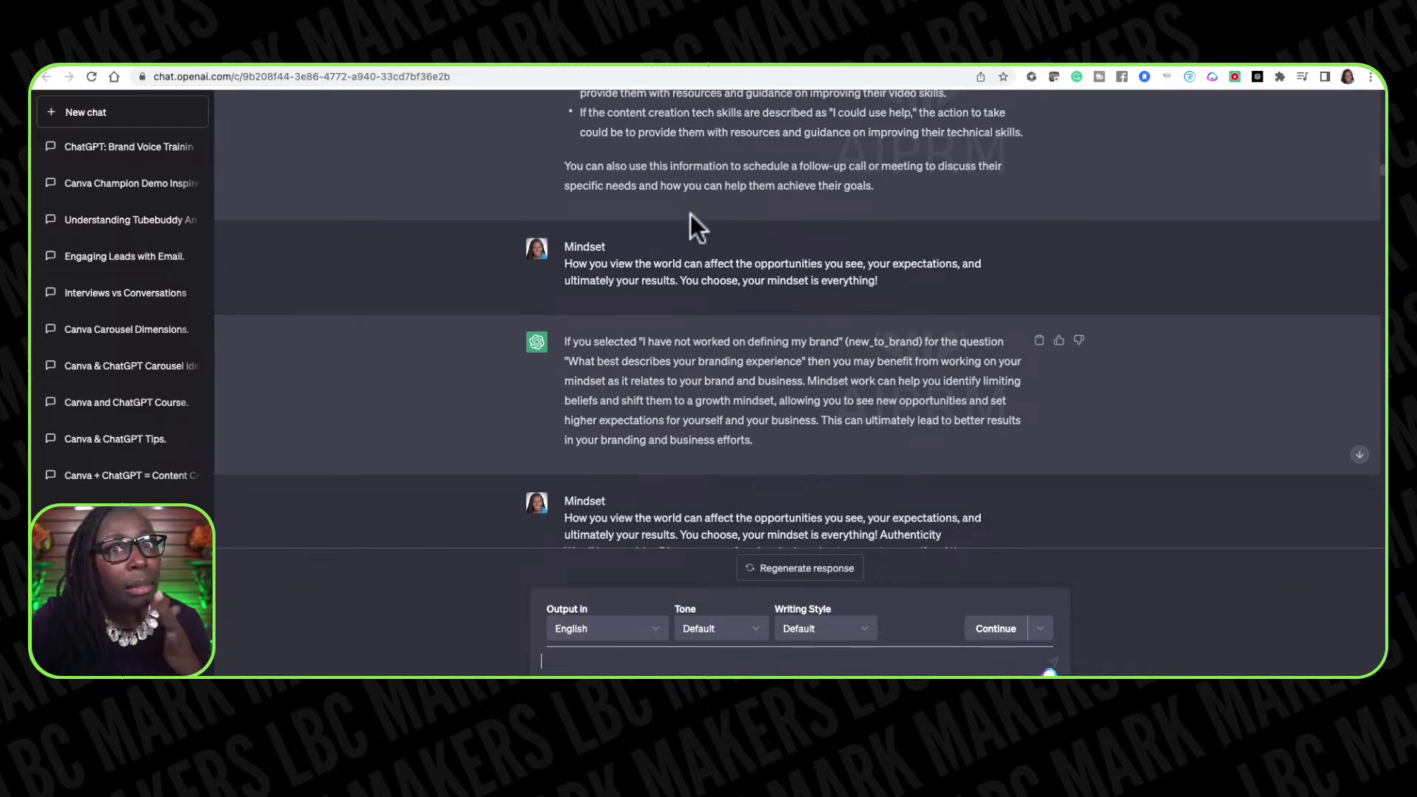
{"action": "scroll", "coordinate": [690, 214], "scroll_direction": "down", "scroll_amount": 1}
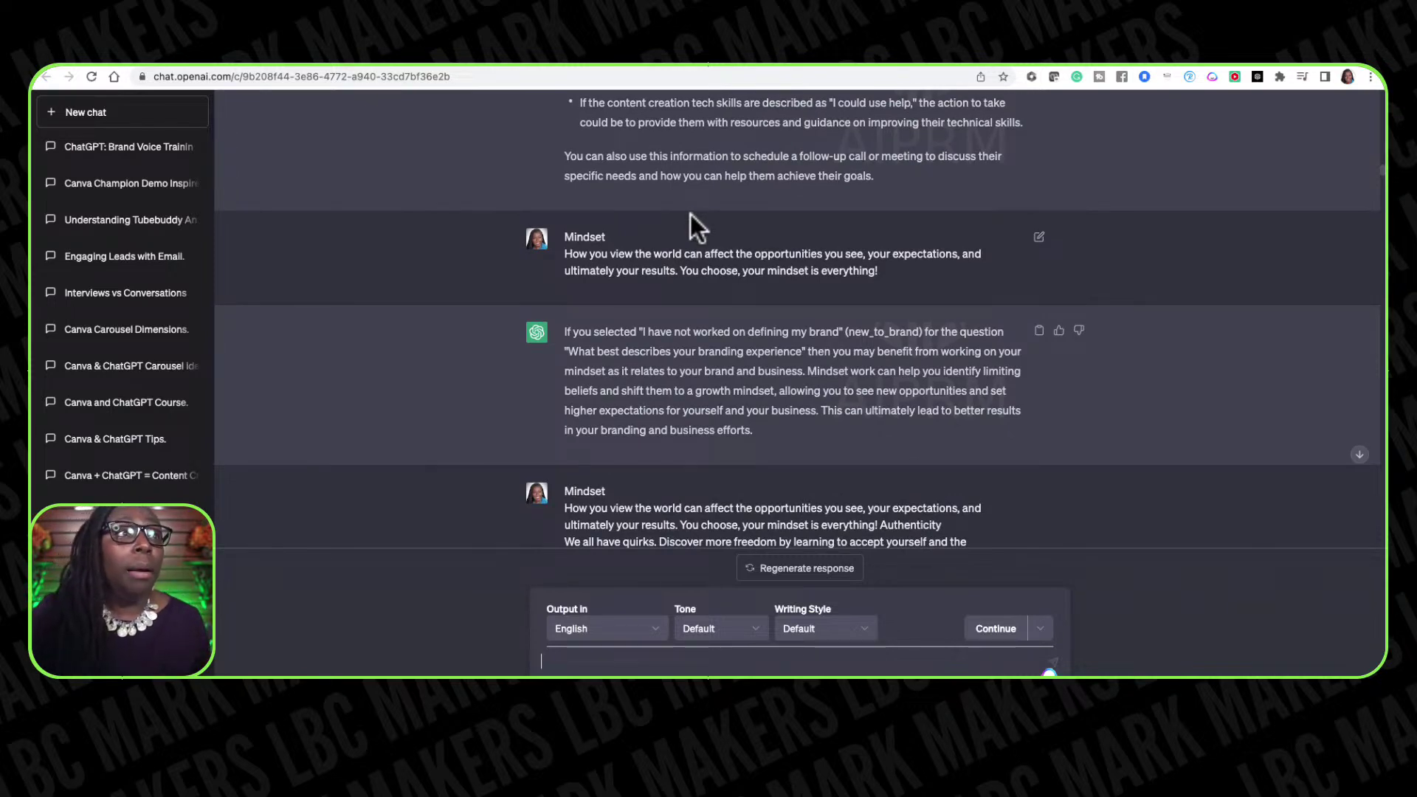
{"action": "scroll", "coordinate": [690, 214], "scroll_direction": "down", "scroll_amount": 5}
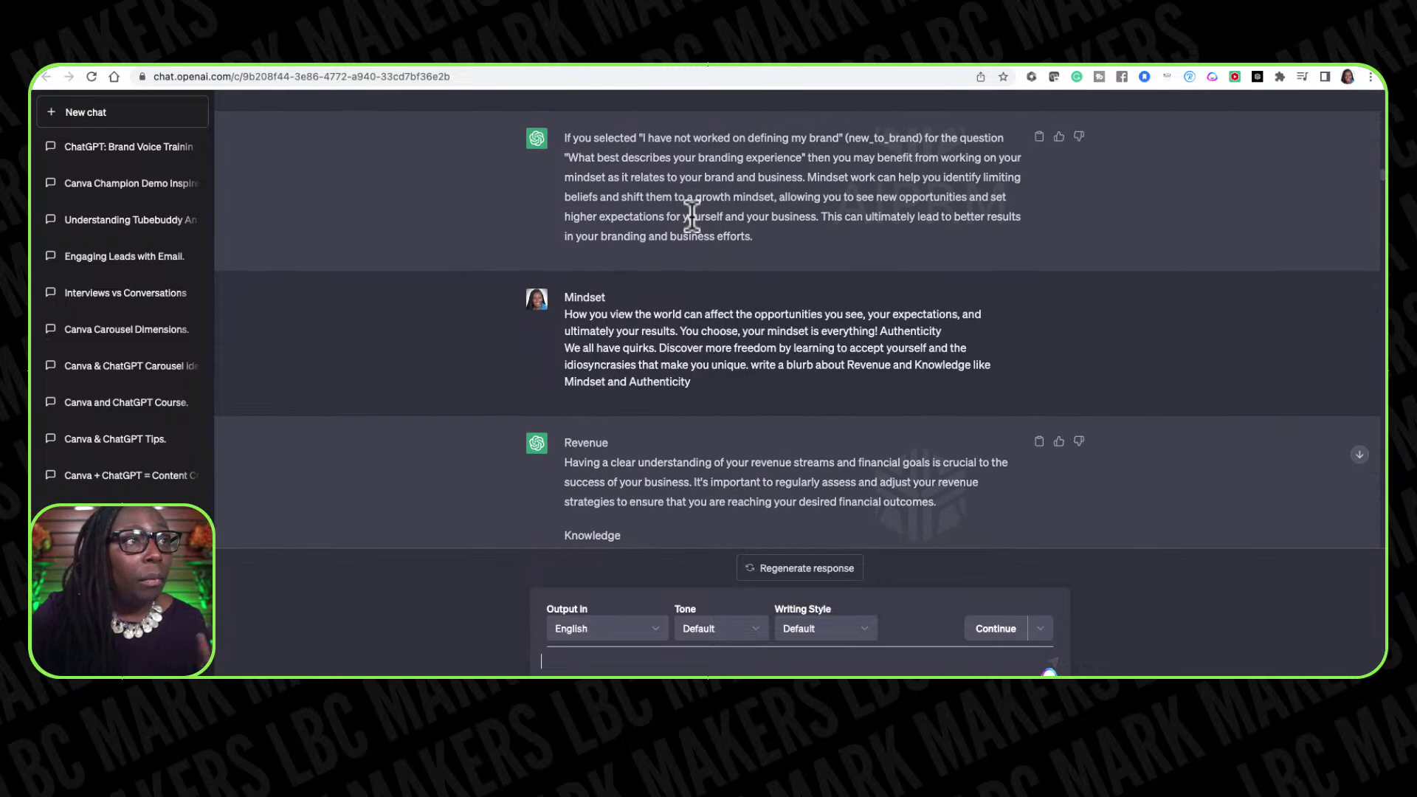
{"action": "scroll", "coordinate": [692, 216], "scroll_direction": "down", "scroll_amount": 3}
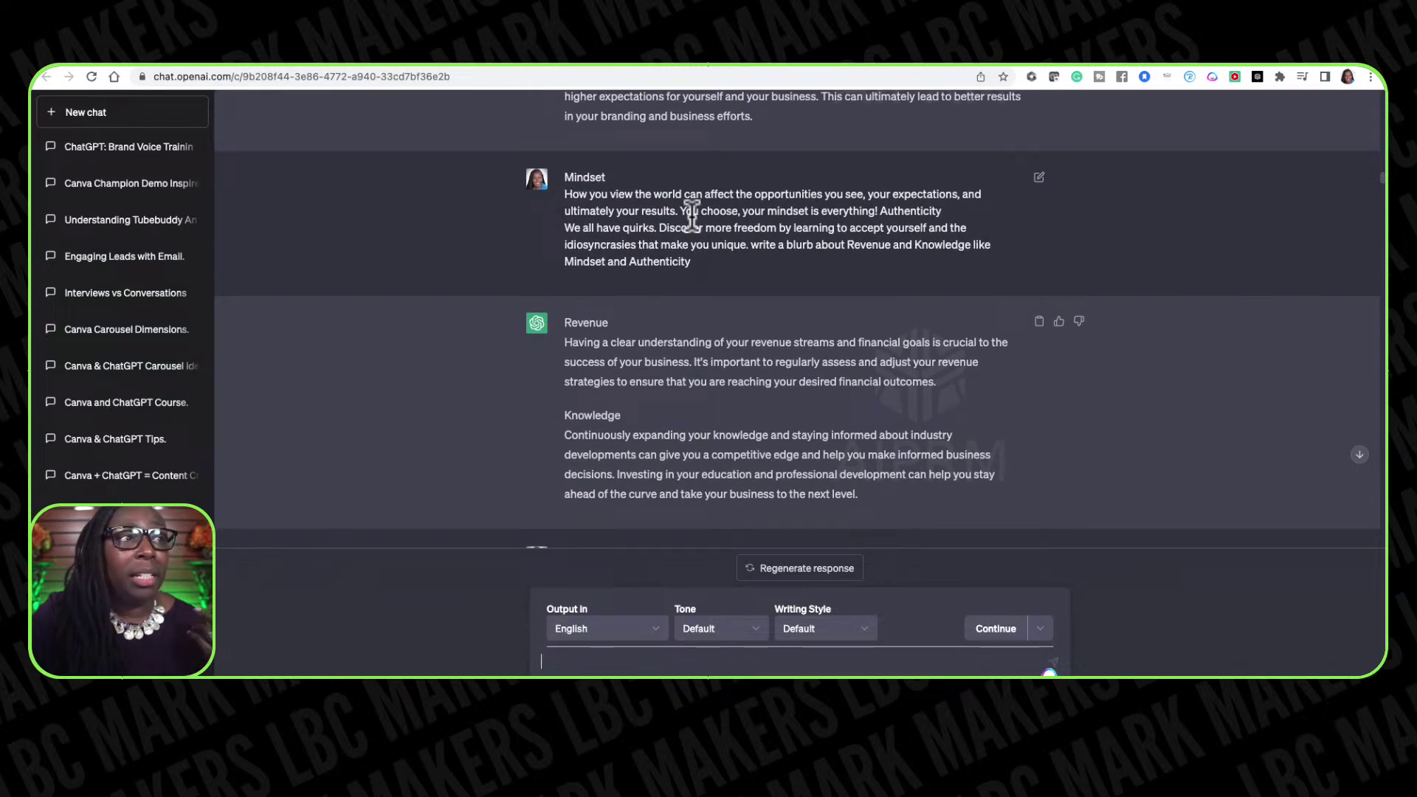
{"action": "scroll", "coordinate": [700, 235], "scroll_direction": "down", "scroll_amount": 1}
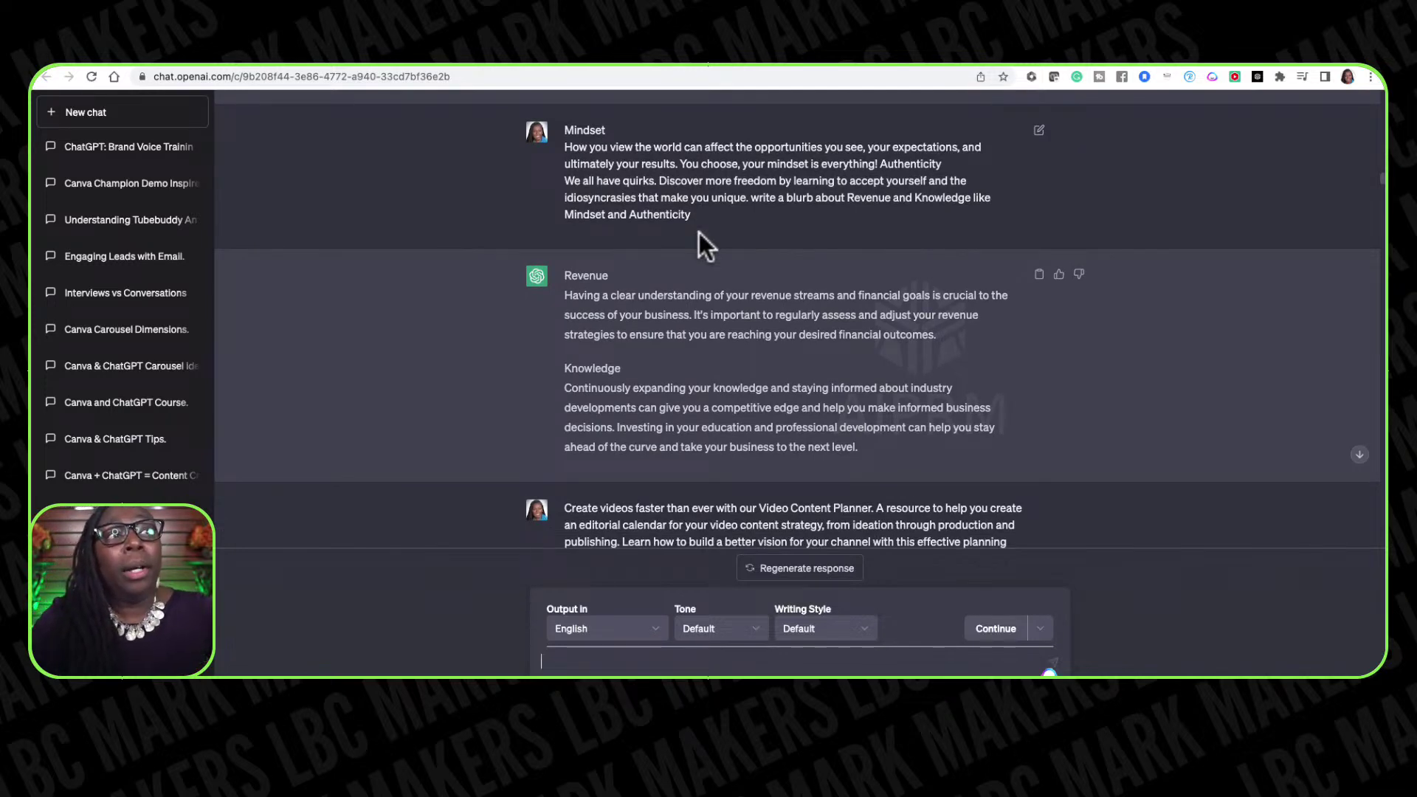
{"action": "scroll", "coordinate": [698, 233], "scroll_direction": "down", "scroll_amount": 1}
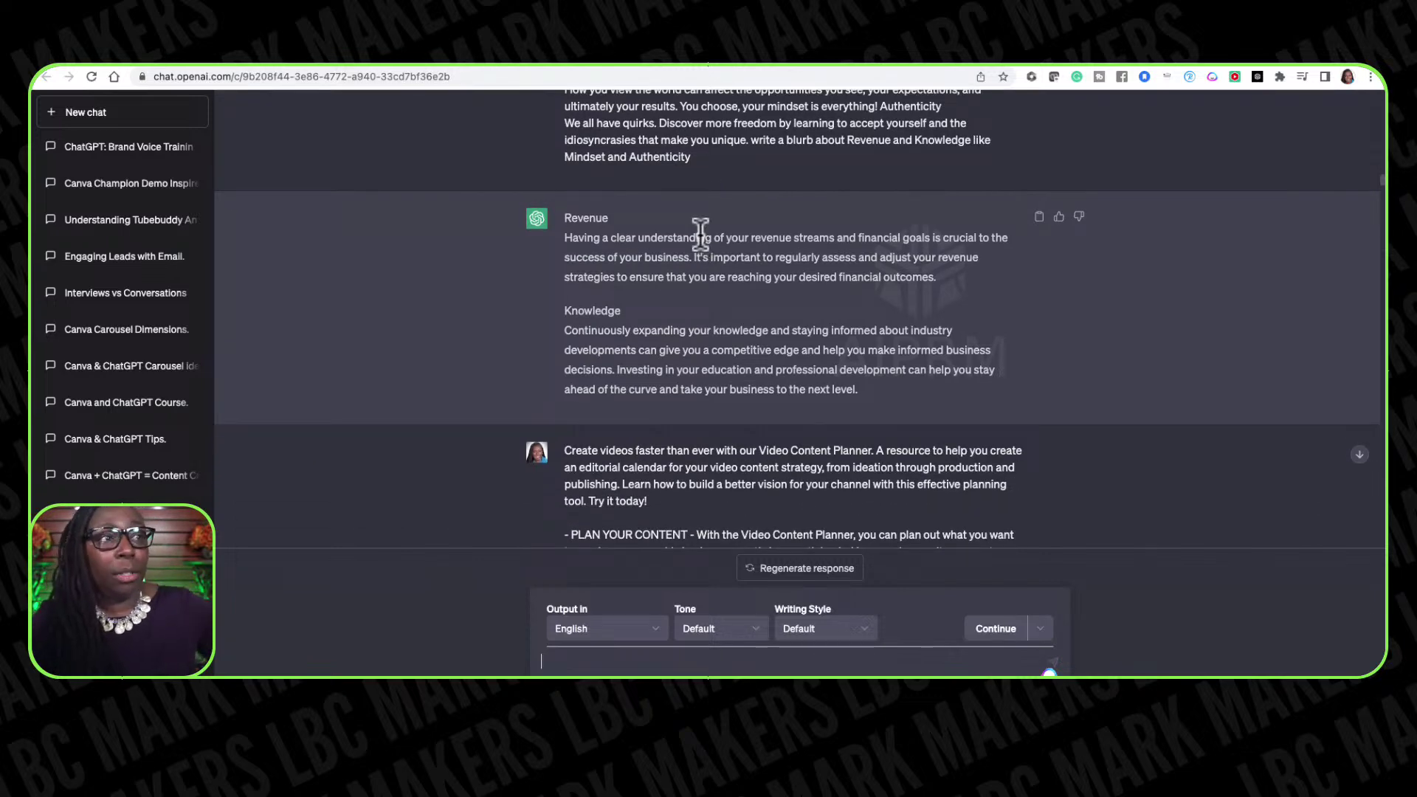
Step: Examine the Video Content Planner sales page prompt and its reply, through to the call to action request with 3 benefits
{"action": "scroll", "coordinate": [698, 233], "scroll_direction": "down", "scroll_amount": 4}
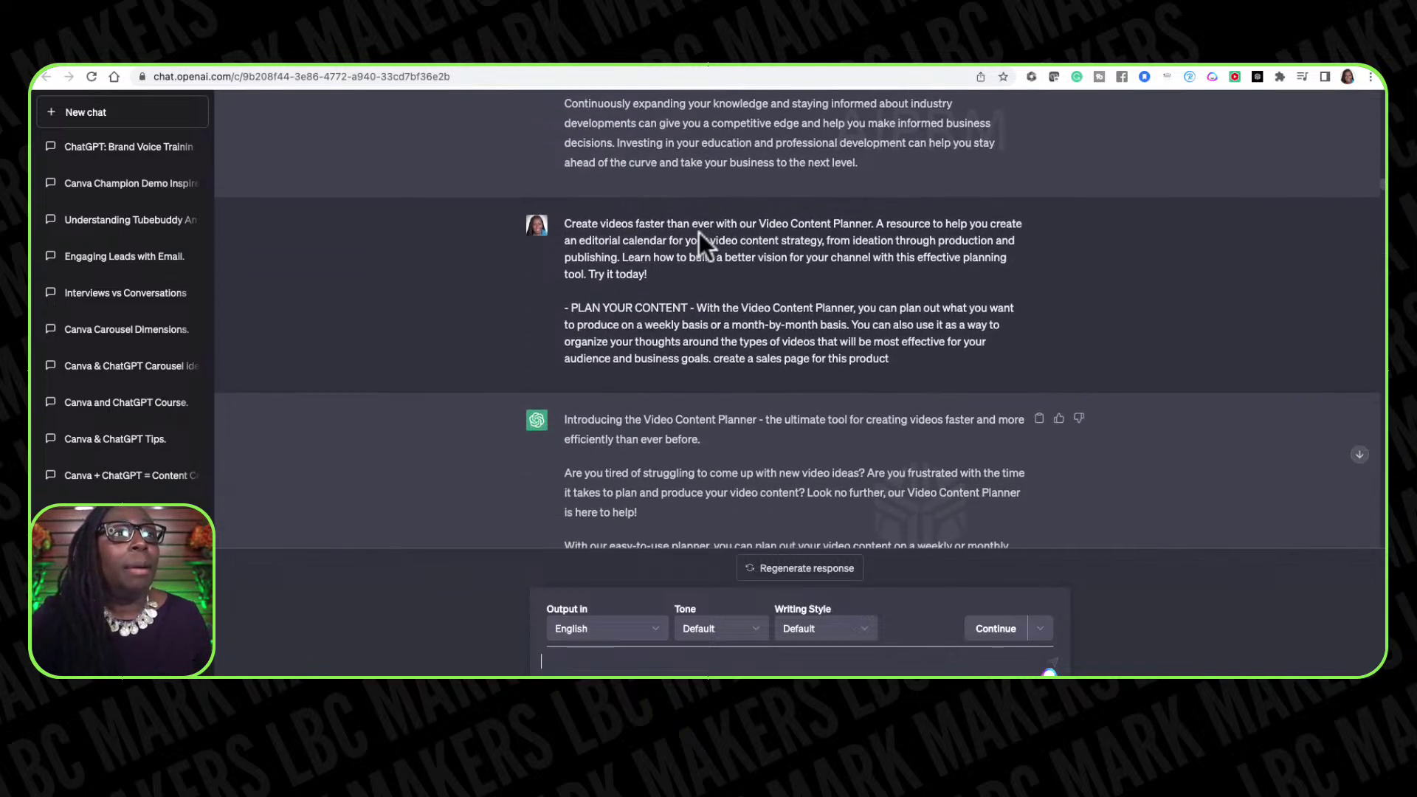
{"action": "scroll", "coordinate": [698, 232], "scroll_direction": "down", "scroll_amount": 1}
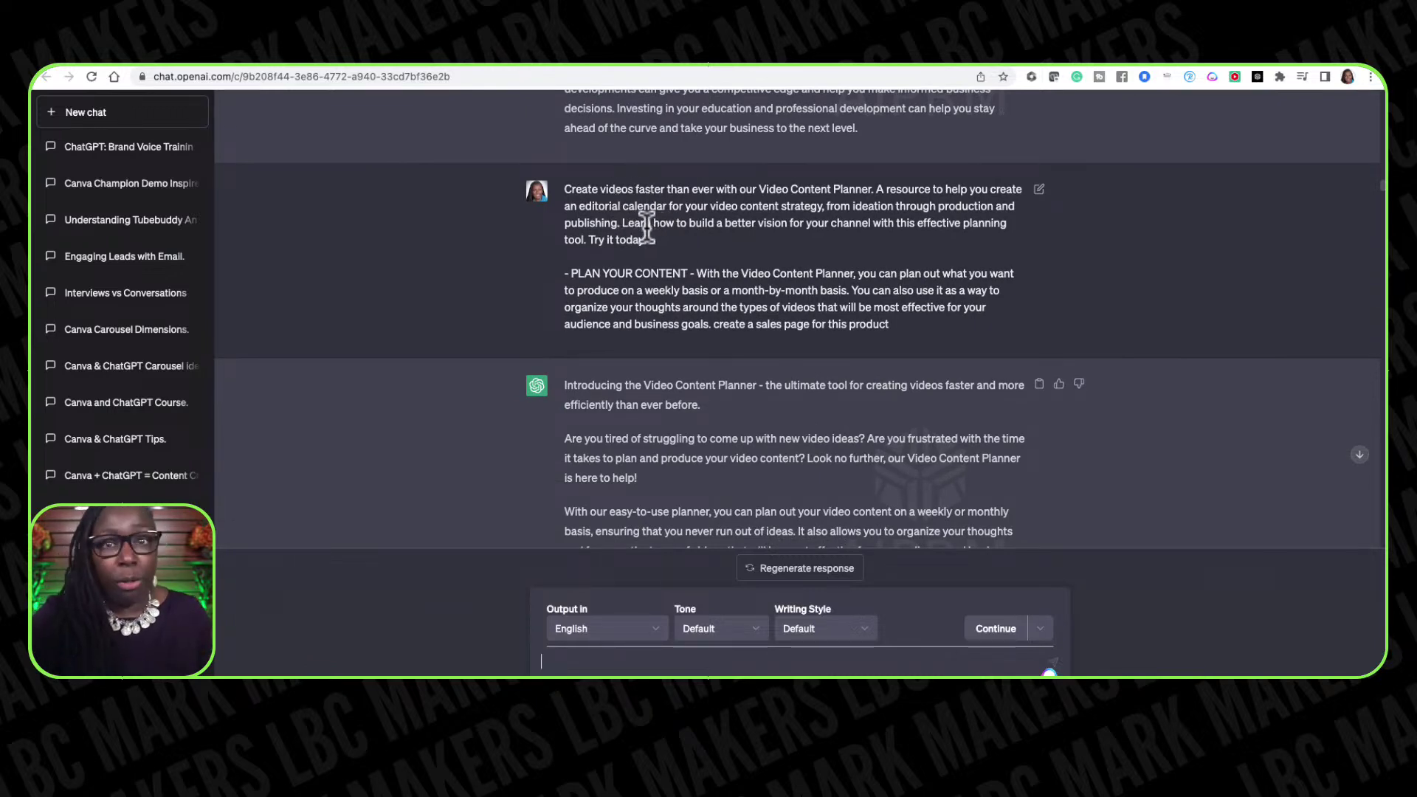
{"action": "scroll", "coordinate": [647, 228], "scroll_direction": "down", "scroll_amount": 5}
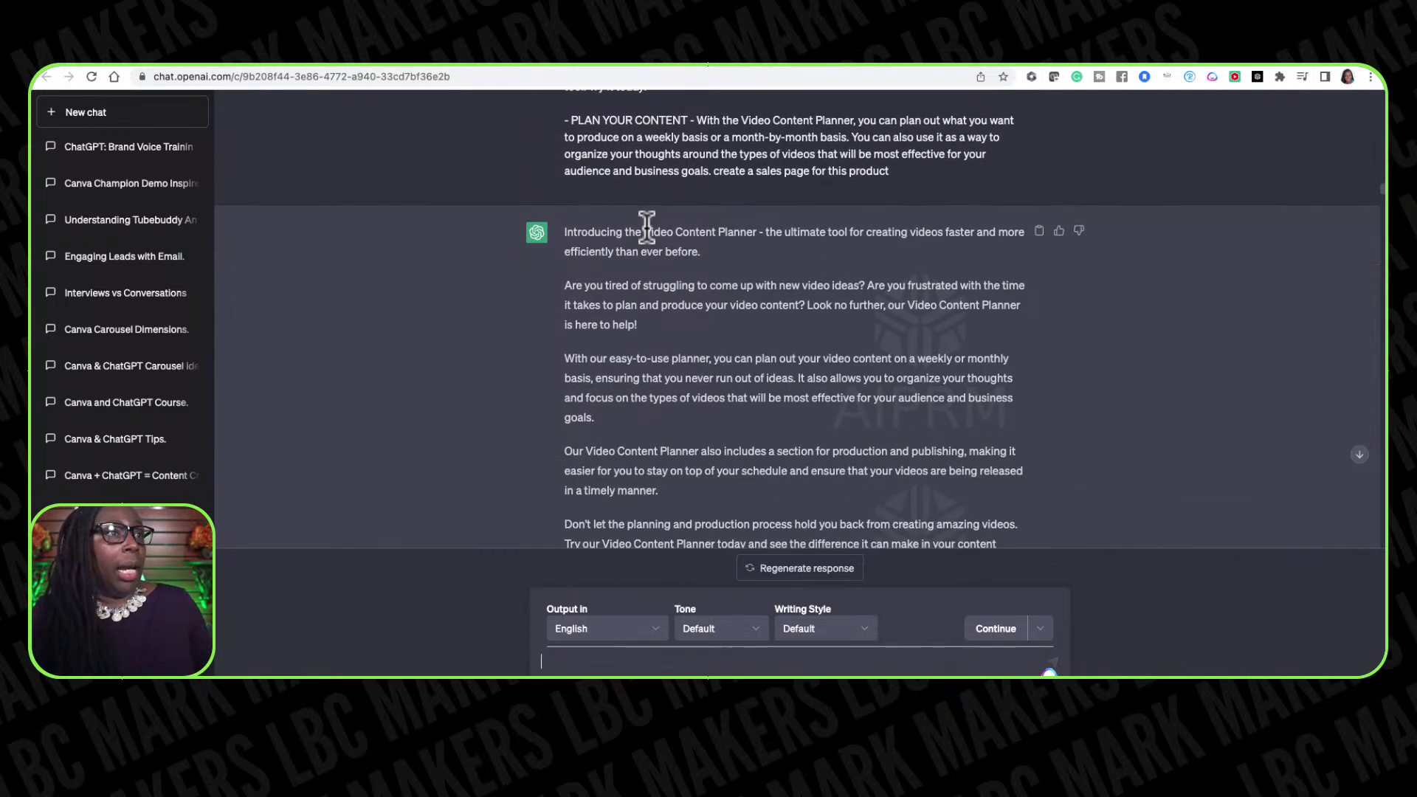
{"action": "scroll", "coordinate": [646, 229], "scroll_direction": "down", "scroll_amount": 1}
{"action": "scroll", "coordinate": [646, 227], "scroll_direction": "down", "scroll_amount": 7}
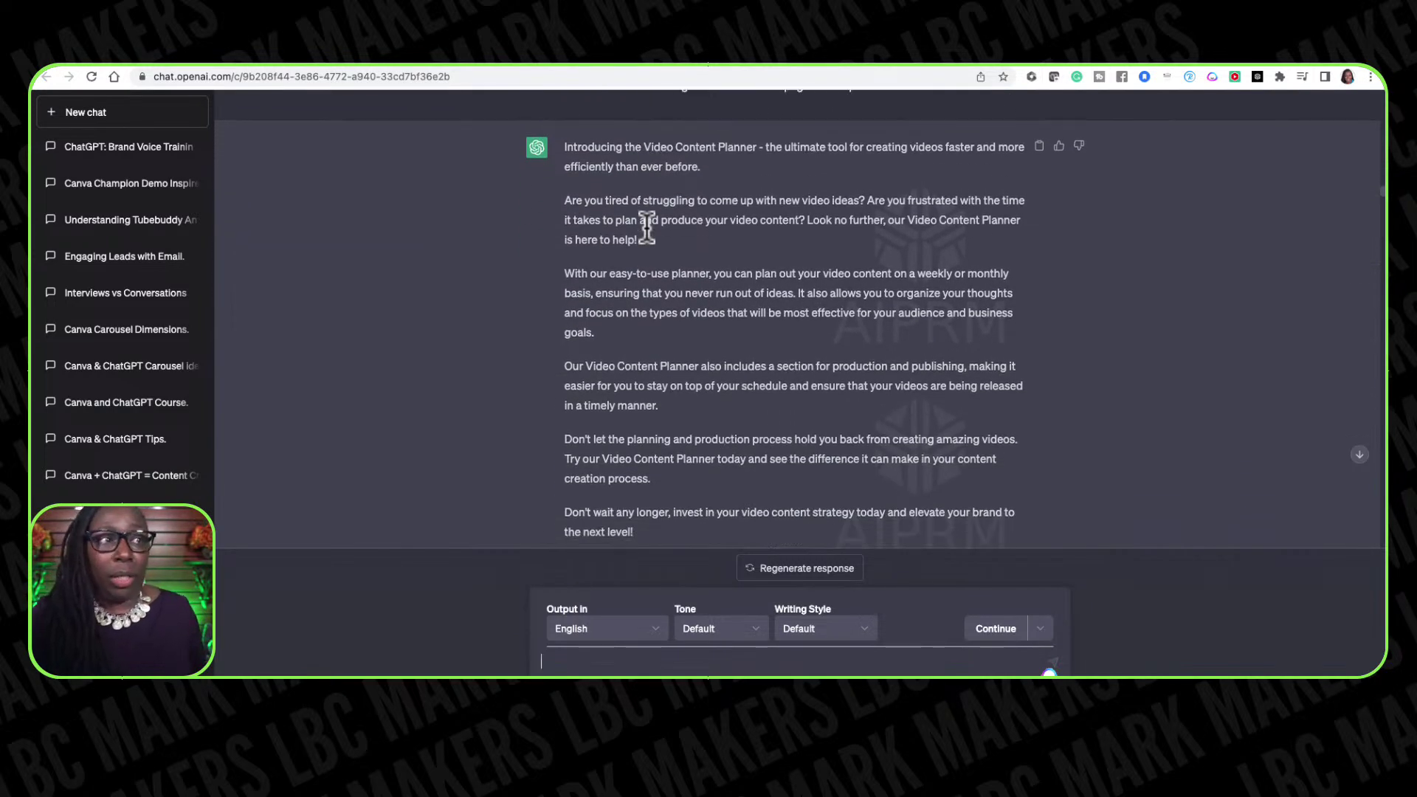
{"action": "scroll", "coordinate": [647, 229], "scroll_direction": "down", "scroll_amount": 3}
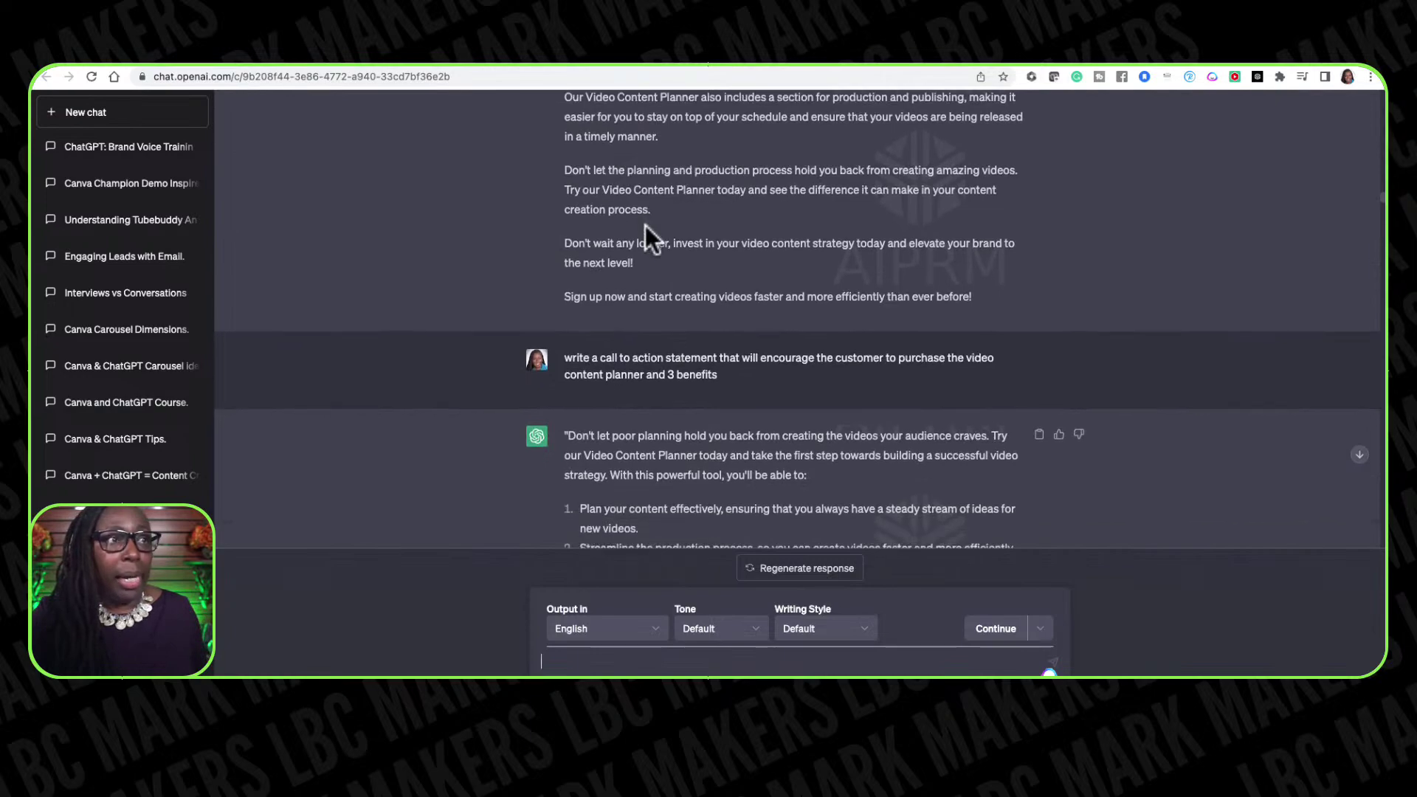